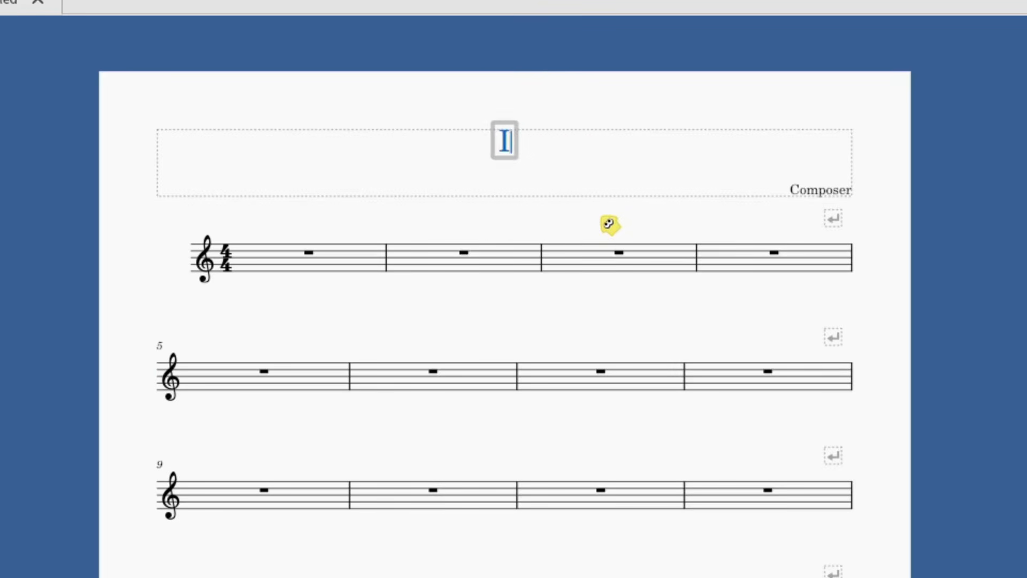
Step: Title the score "Integrelle Goes Shopping"
text(Integ)
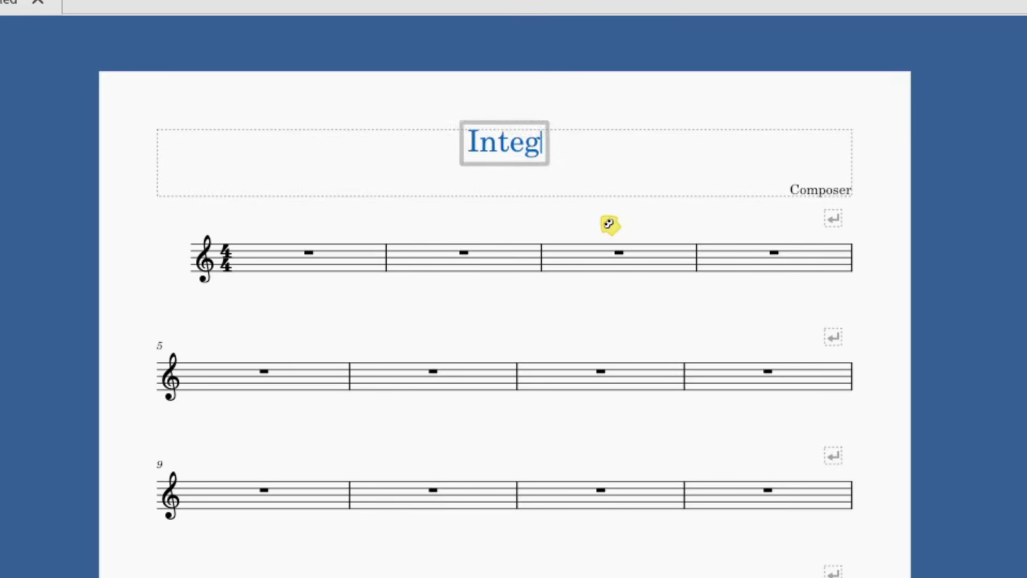
text(relle Goes H)
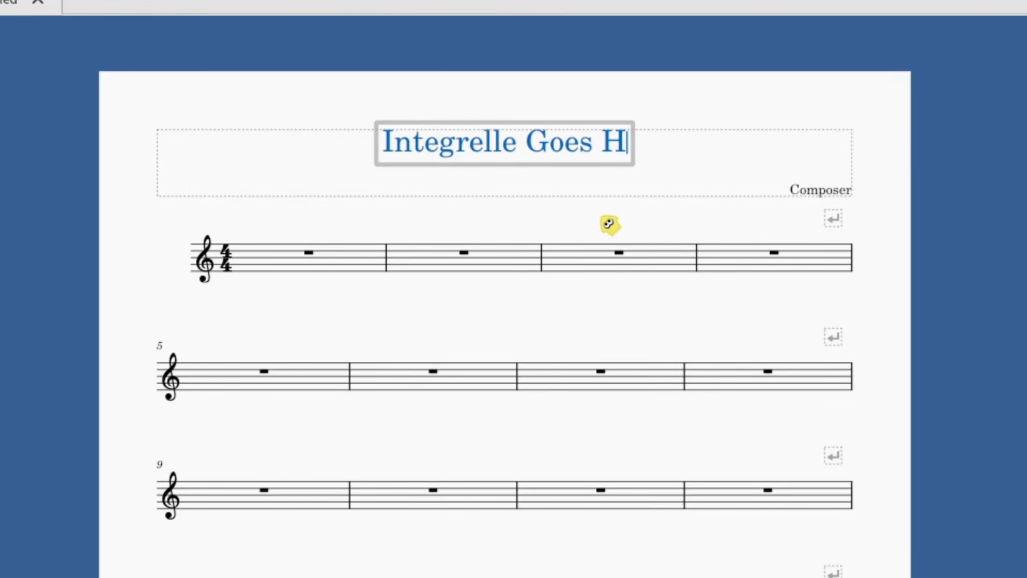
key(BackSpace)
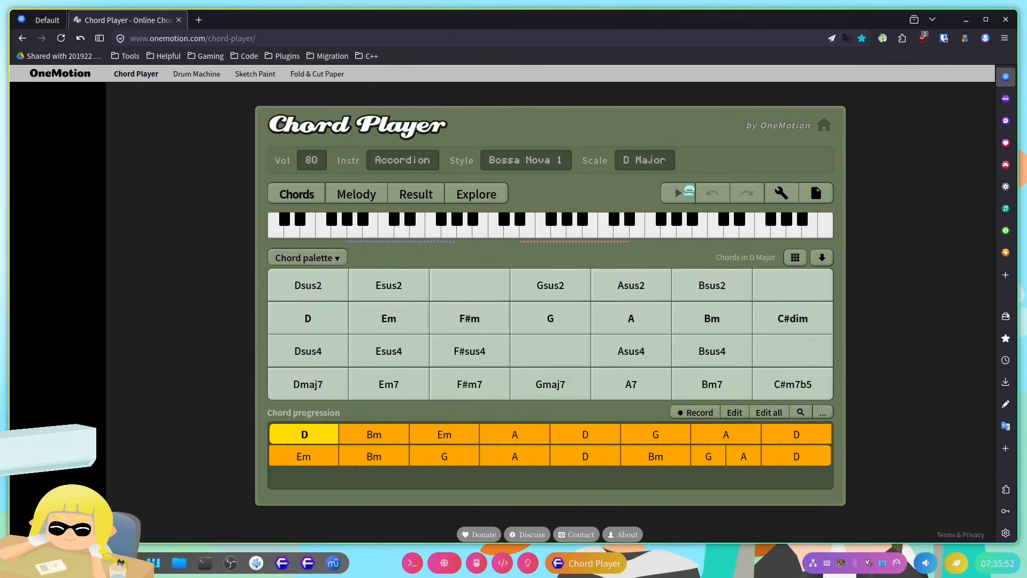
Step: Listen to the D major chord progression in the Chord Player and stop playback
click(686, 191)
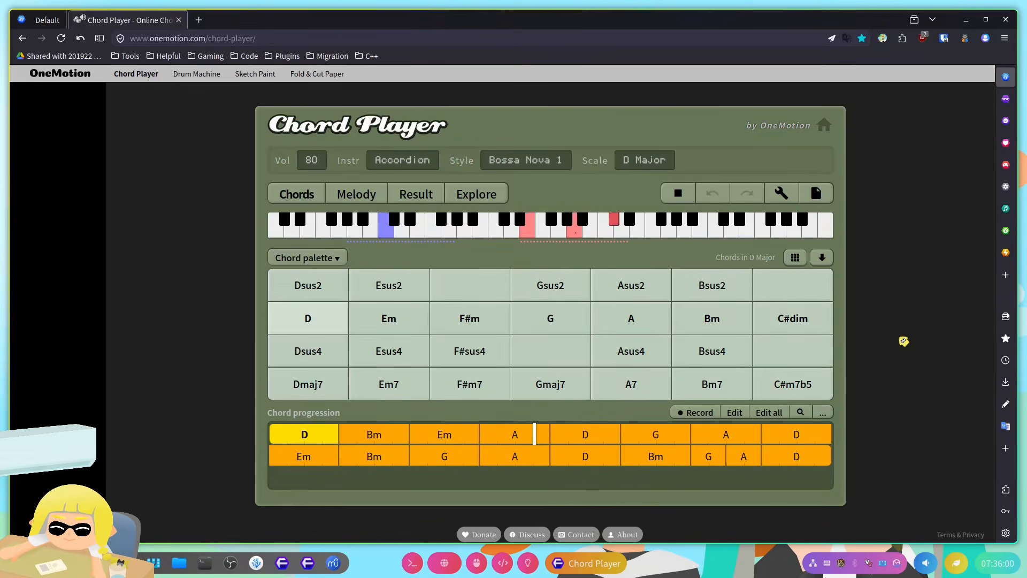
key(space)
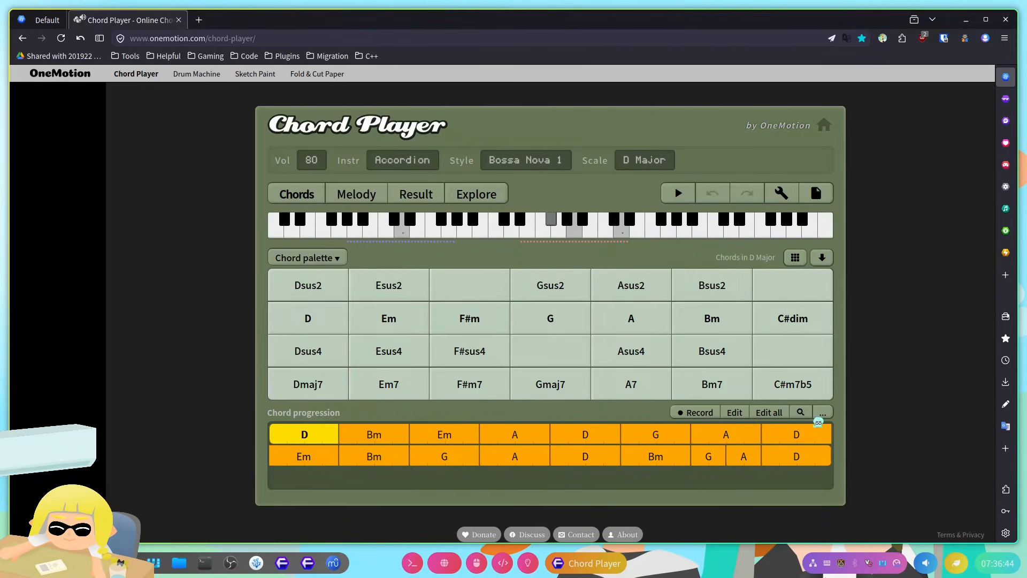
Step: Search the web for common chord progressions in a new browser tab
click(198, 19)
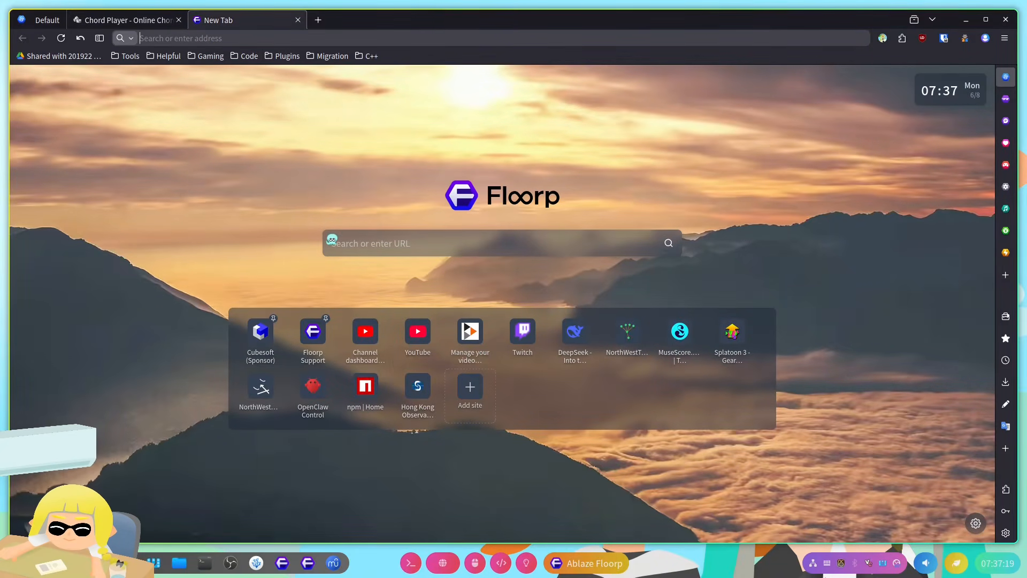
text(common chr)
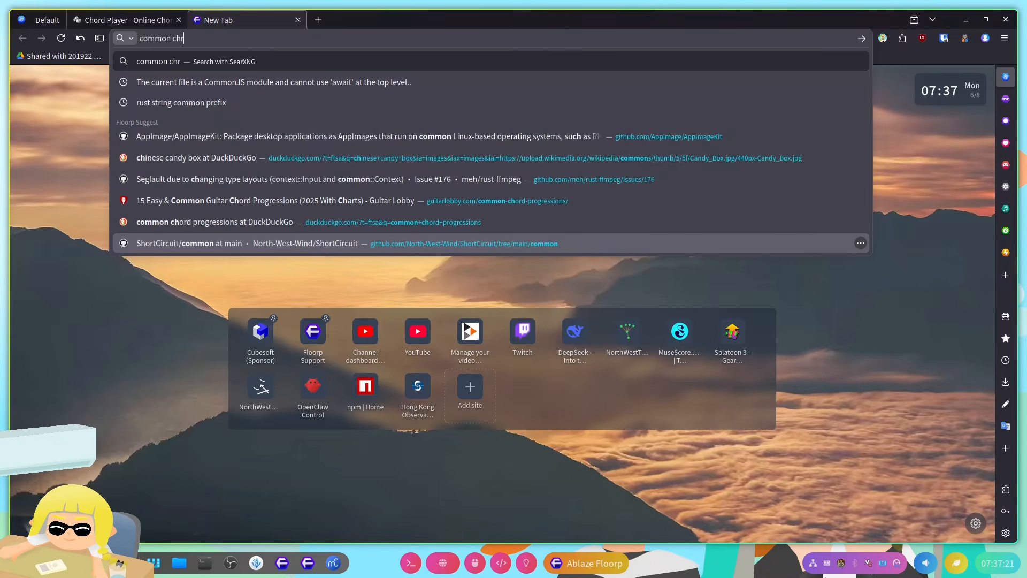
text(ord prog)
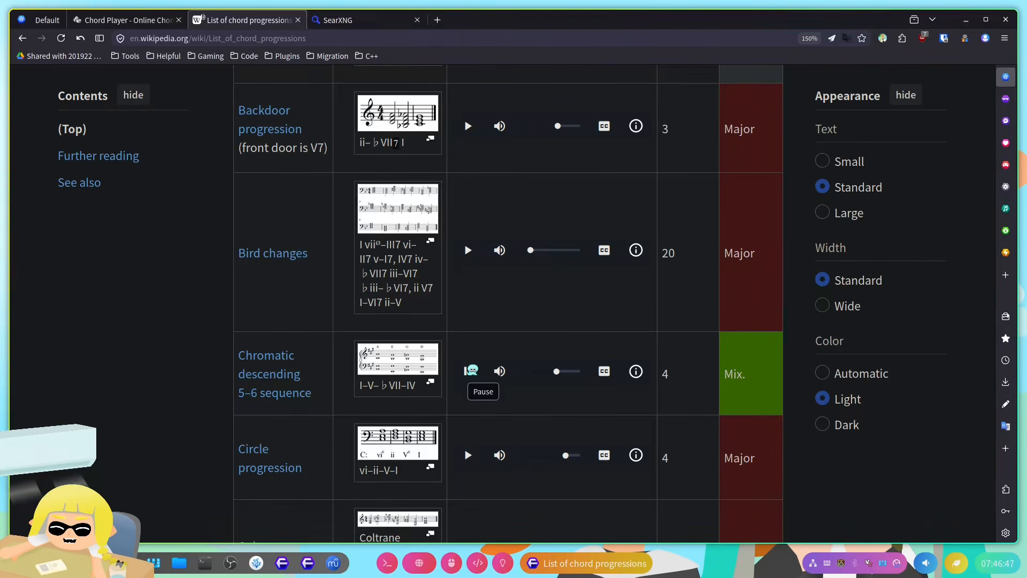
Step: Switch back to the Chord Player and audition the B-flat major progression and the Am7b5 chord
mouse_move(137, 21)
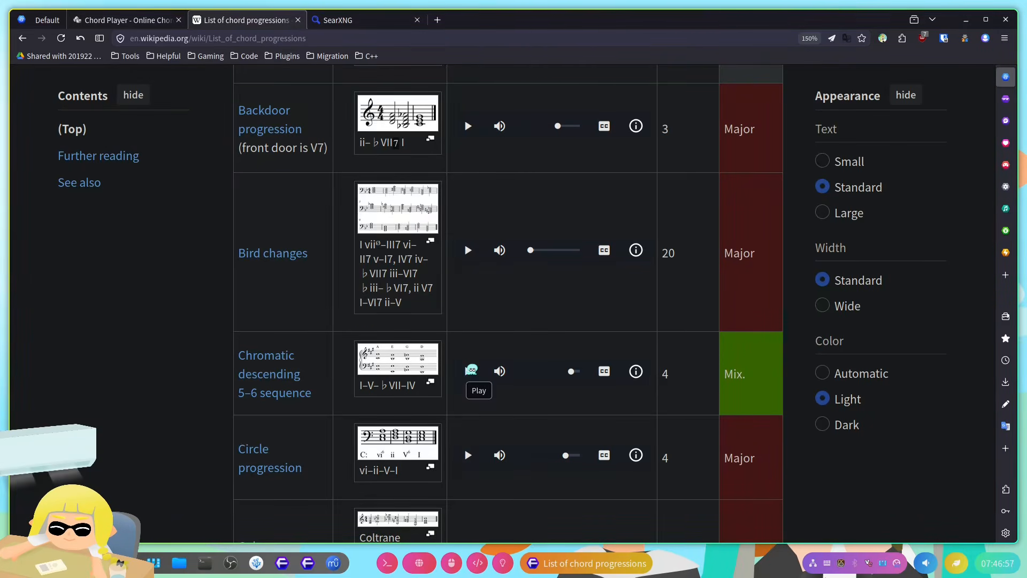
key(ctrl+shift+Tab)
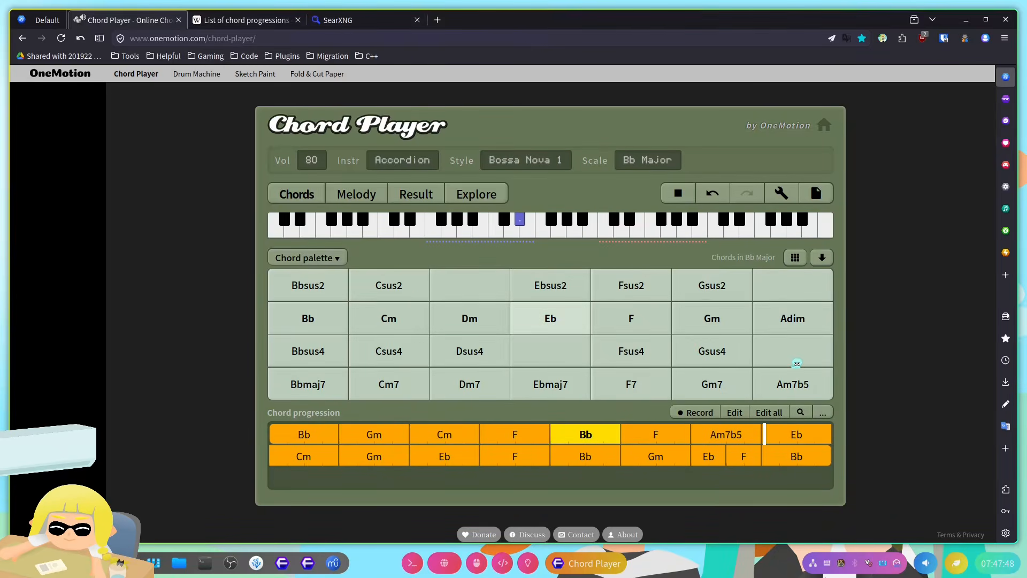
key(space)
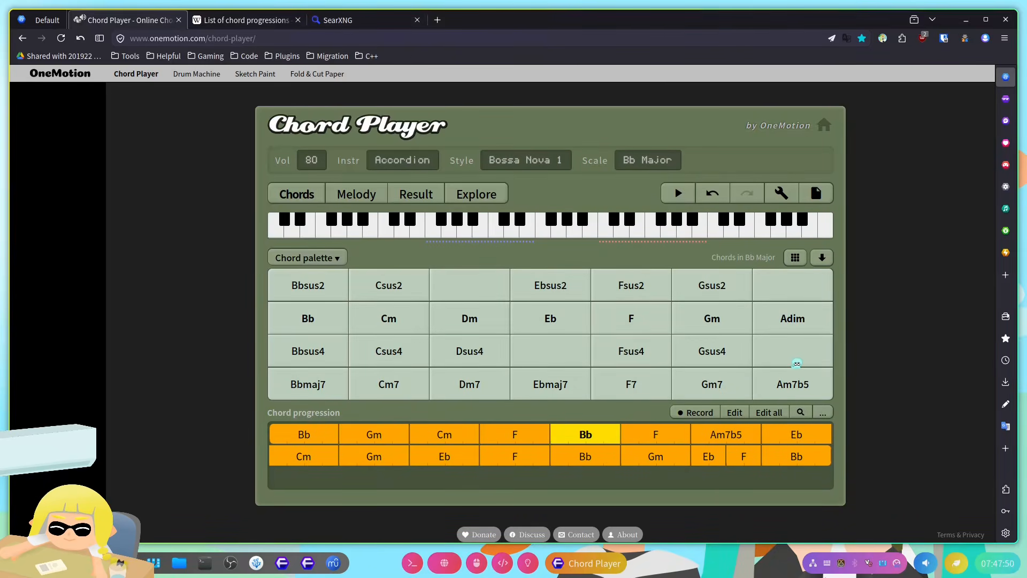
click(807, 387)
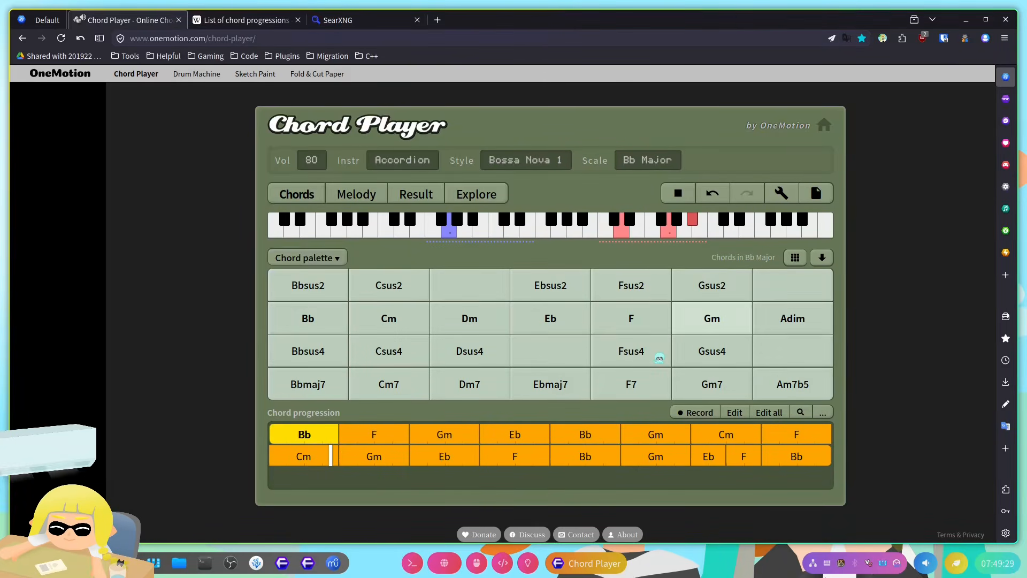
key(space)
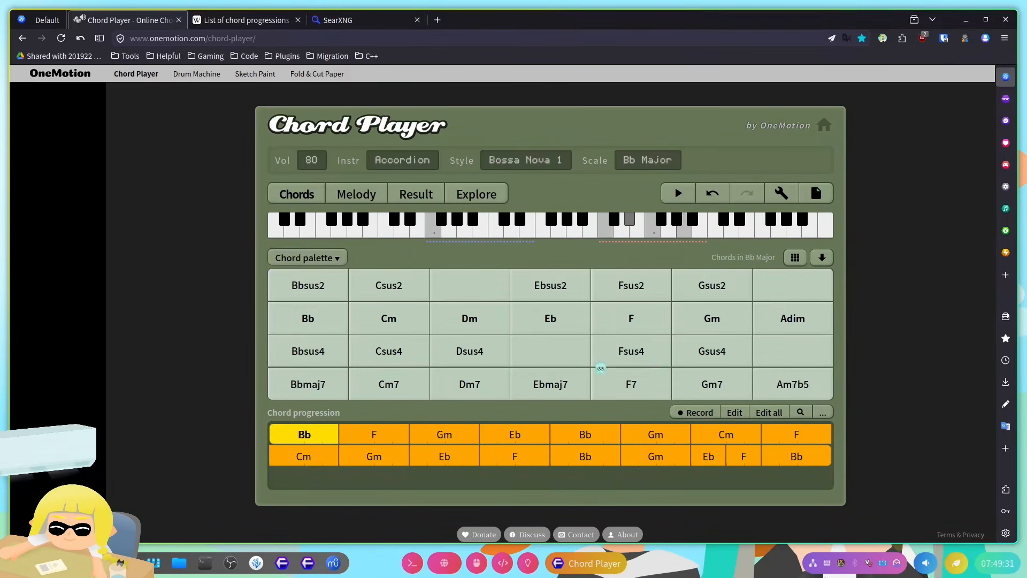
Step: Audition single chords from the B-flat major palette, including Dsus4, Eb, F, Fsus4, Adim and Gm
click(495, 354)
click(577, 321)
click(631, 321)
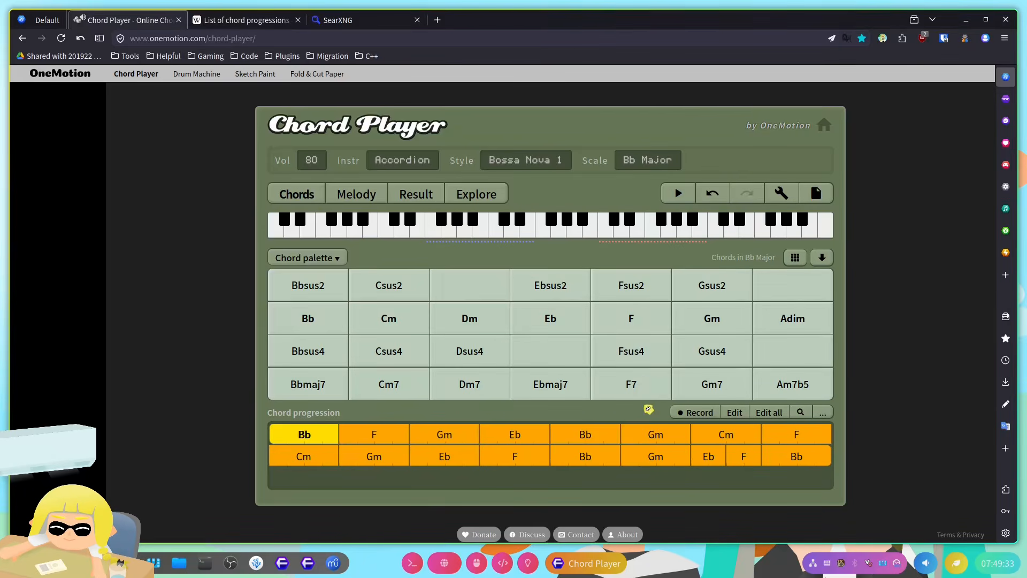
click(644, 351)
click(646, 316)
click(770, 316)
click(722, 314)
key(space)
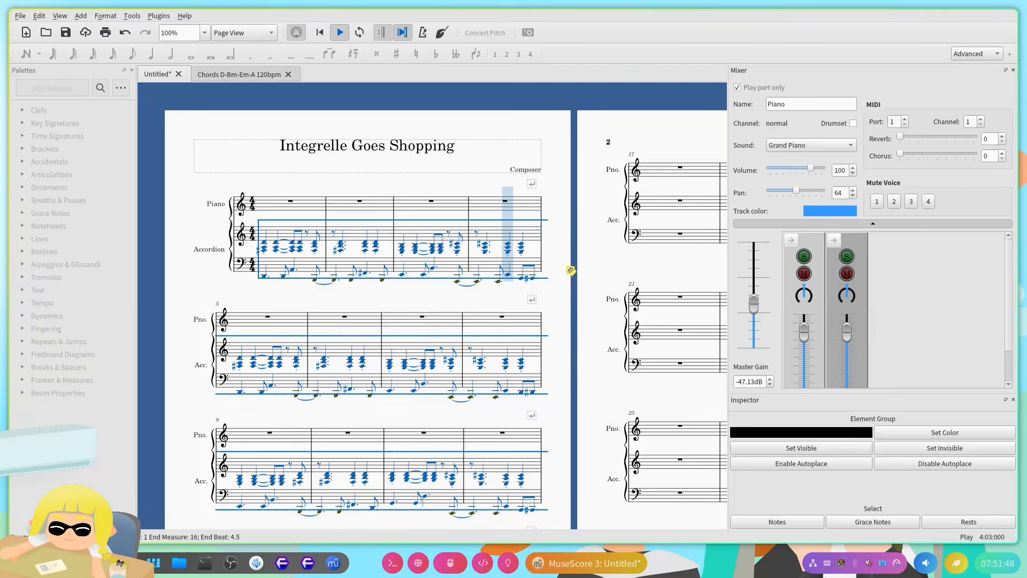
Step: Show the Accordion track's settings in the mixer and clear the selection in the score
click(843, 248)
click(468, 298)
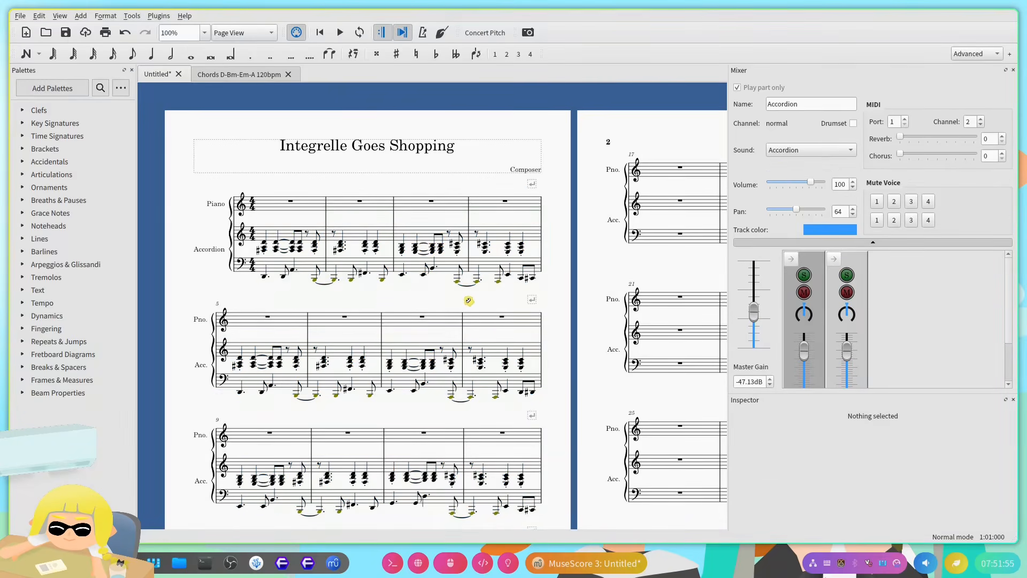
Step: Add the SGM-V2.01.sf2 soundfont to the Fluid synthesizer
click(40, 16)
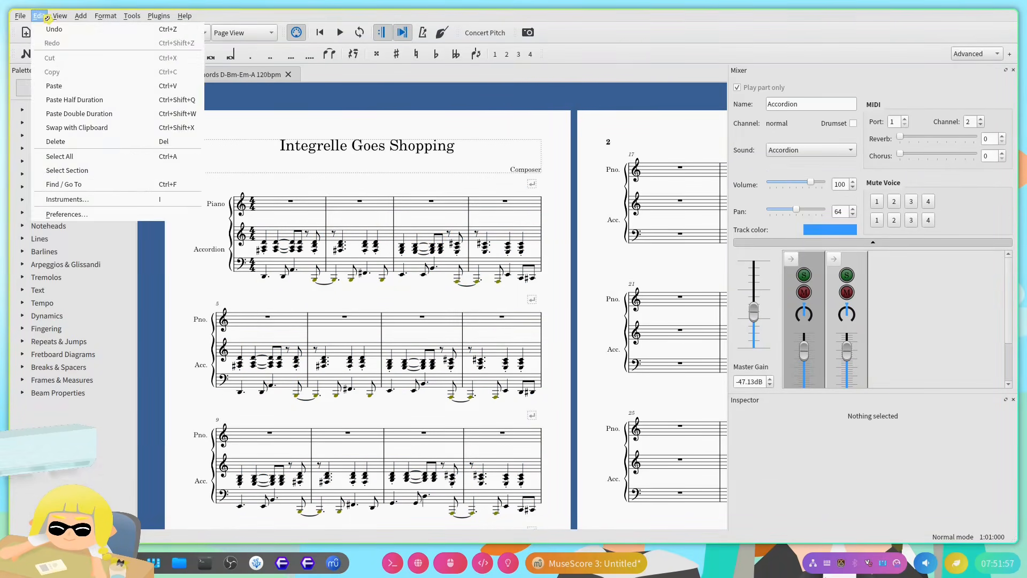
mouse_move(60, 17)
click(82, 127)
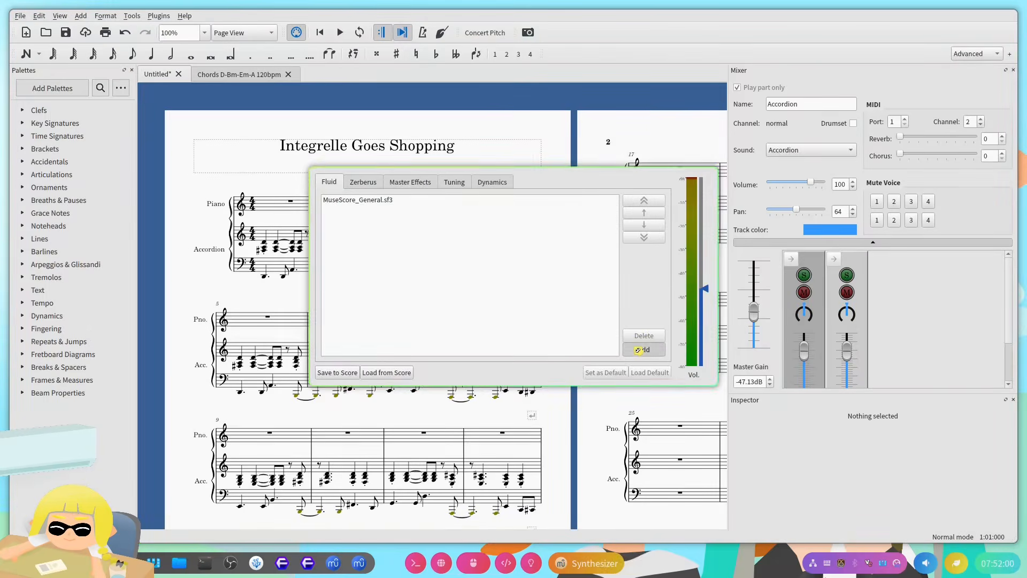
click(644, 349)
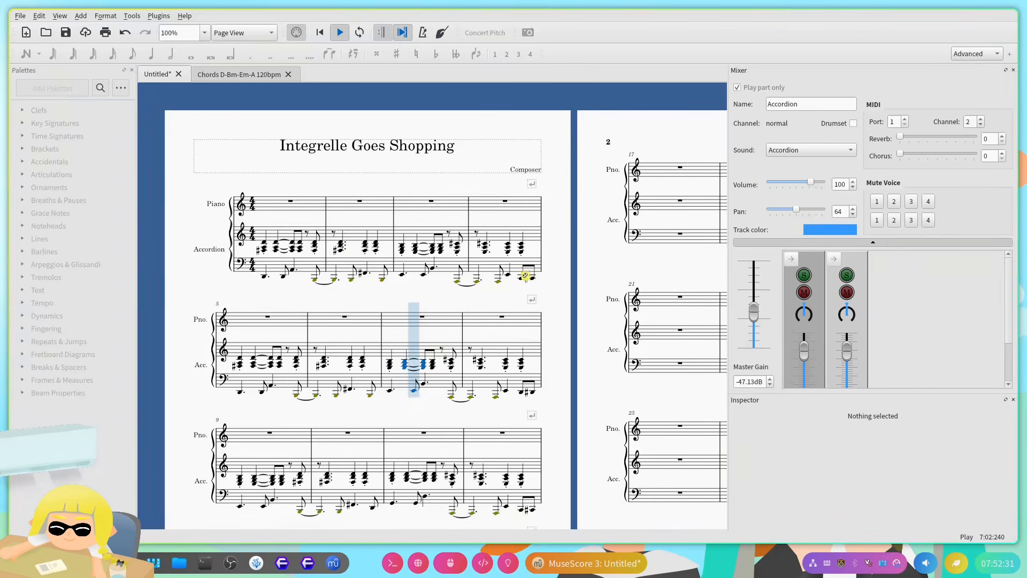
Step: Play the accordion part from its first chord in measure 1 to hear the new soundfont
key(space)
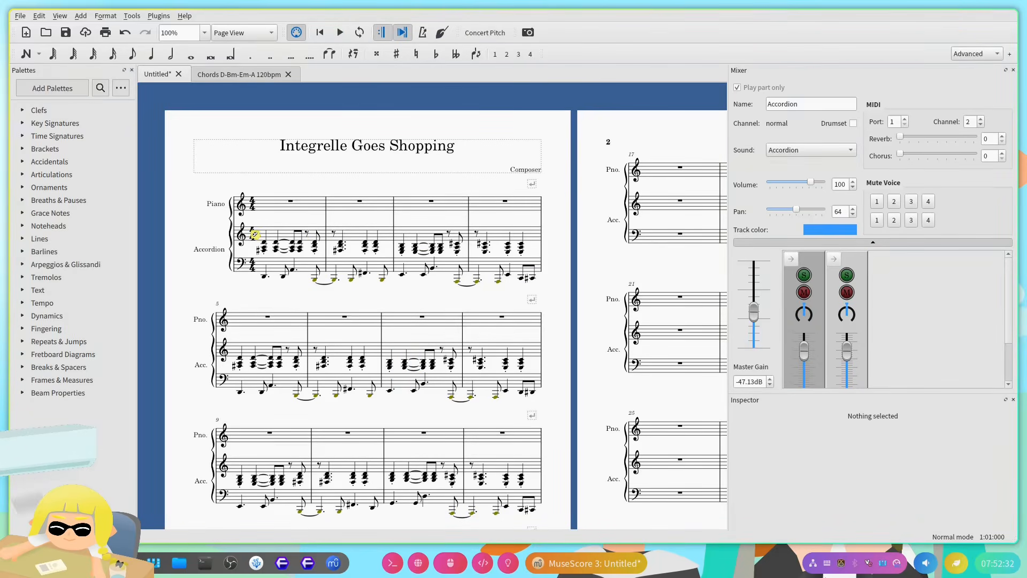
click(265, 244)
key(space)
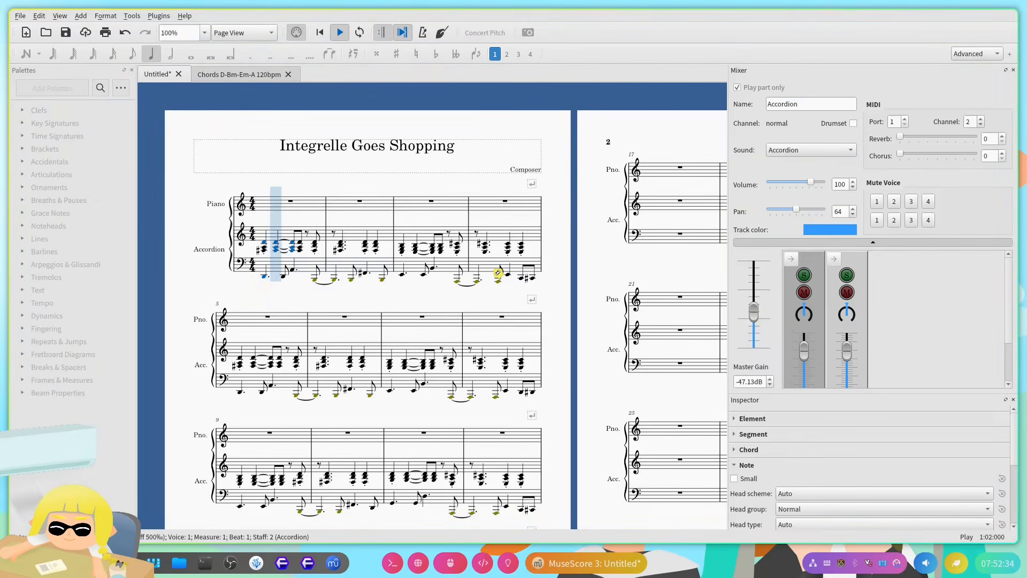
key(space)
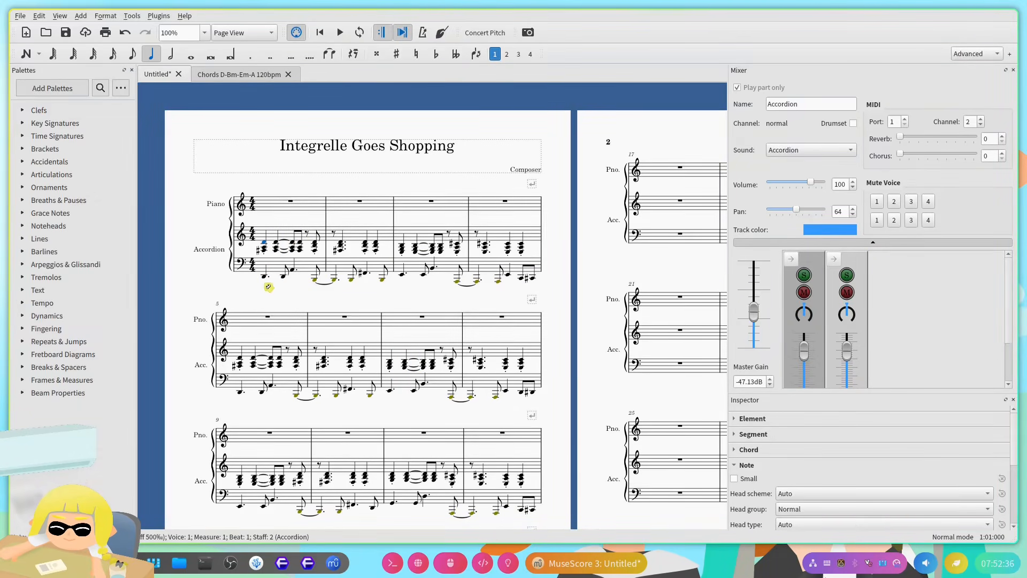
key(space)
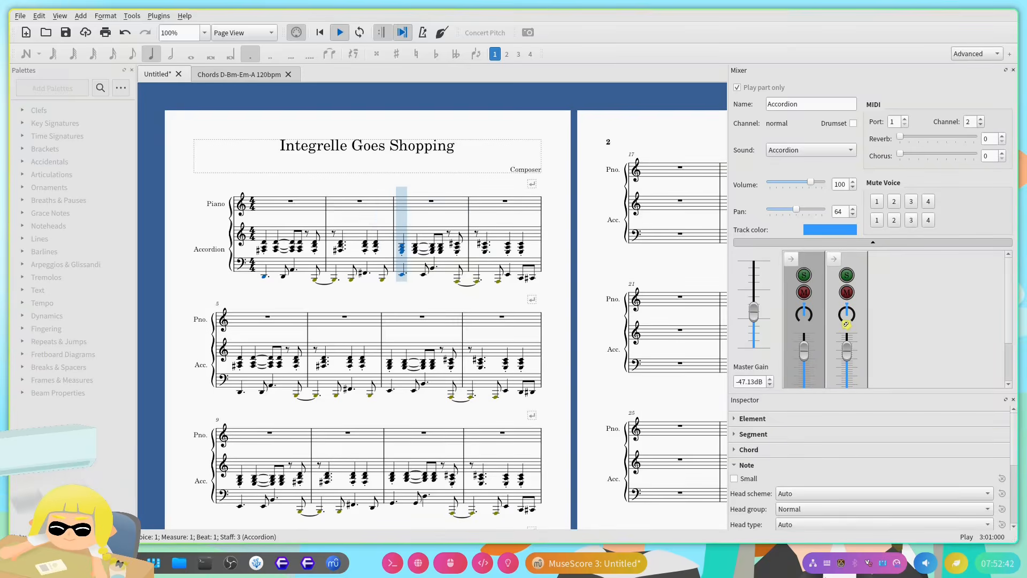
key(space)
Step: Set the Accordion track's sound to Piano 1 in the mixer
click(854, 150)
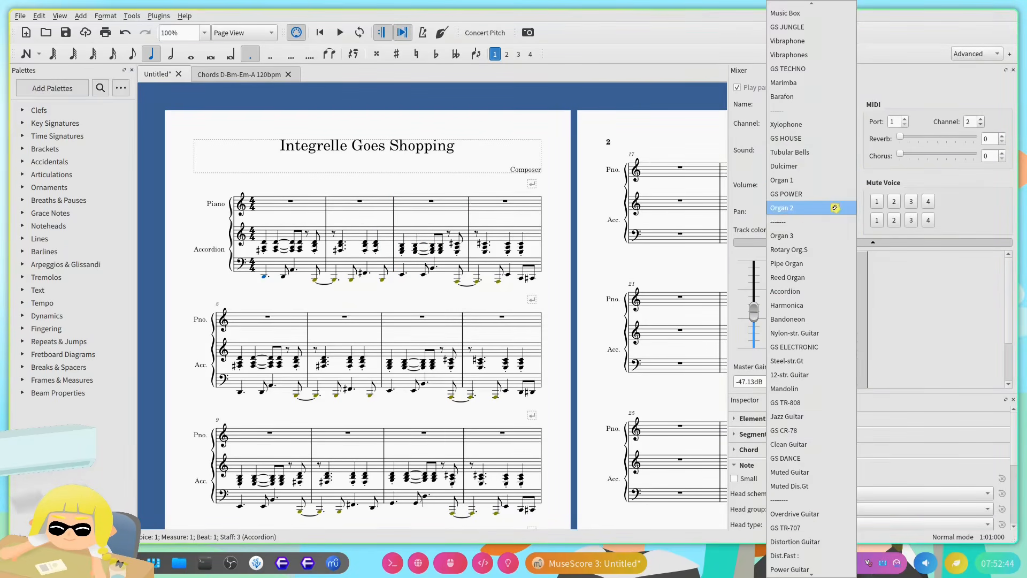
scroll(807, 323, up, 5)
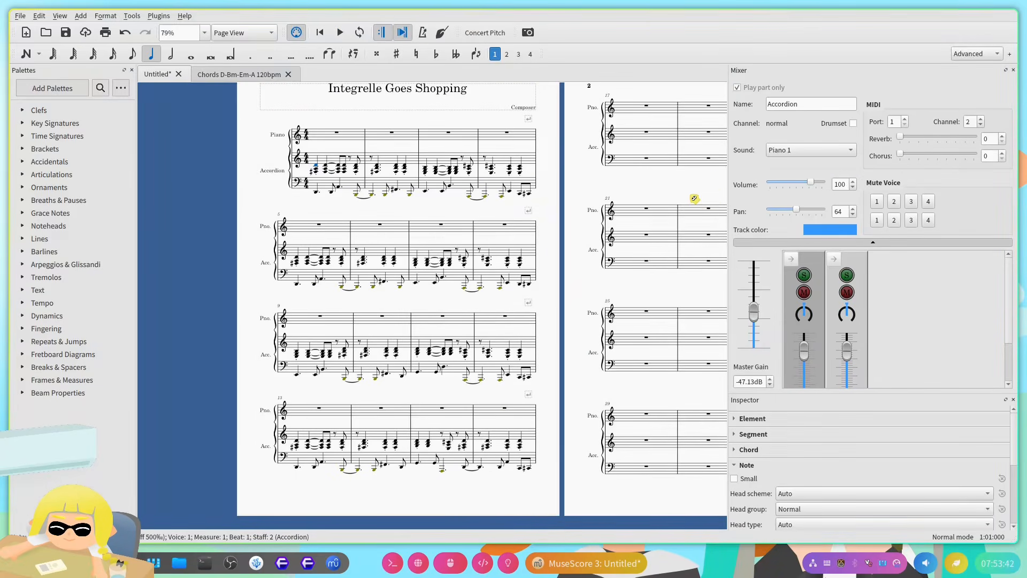
click(850, 151)
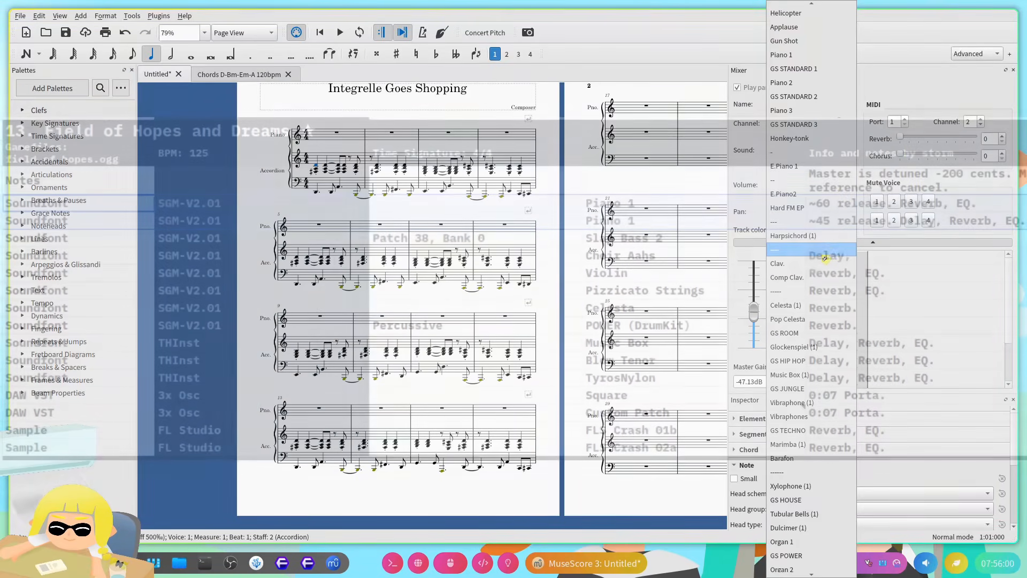
scroll(839, 184, down, 10)
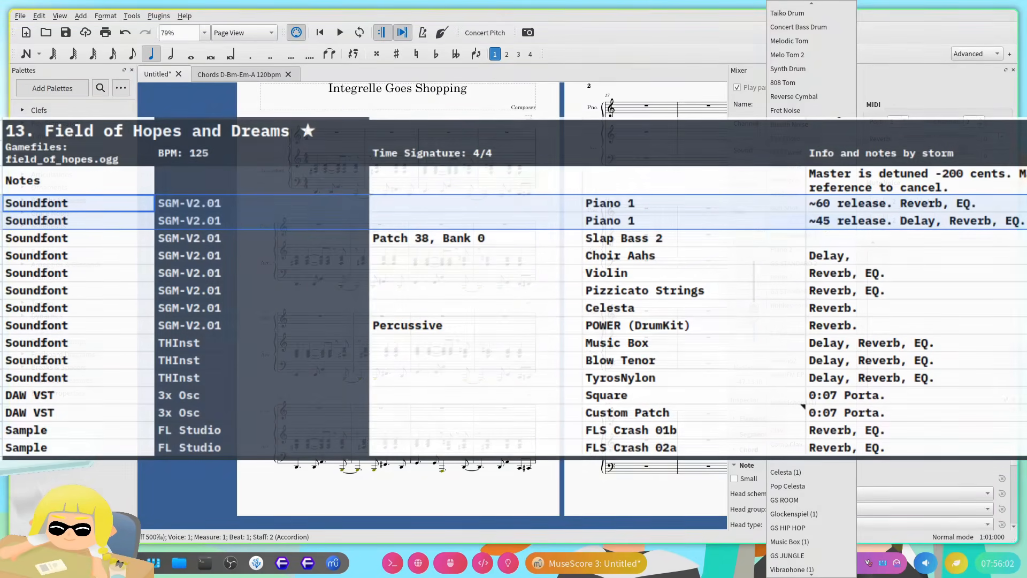
click(834, 305)
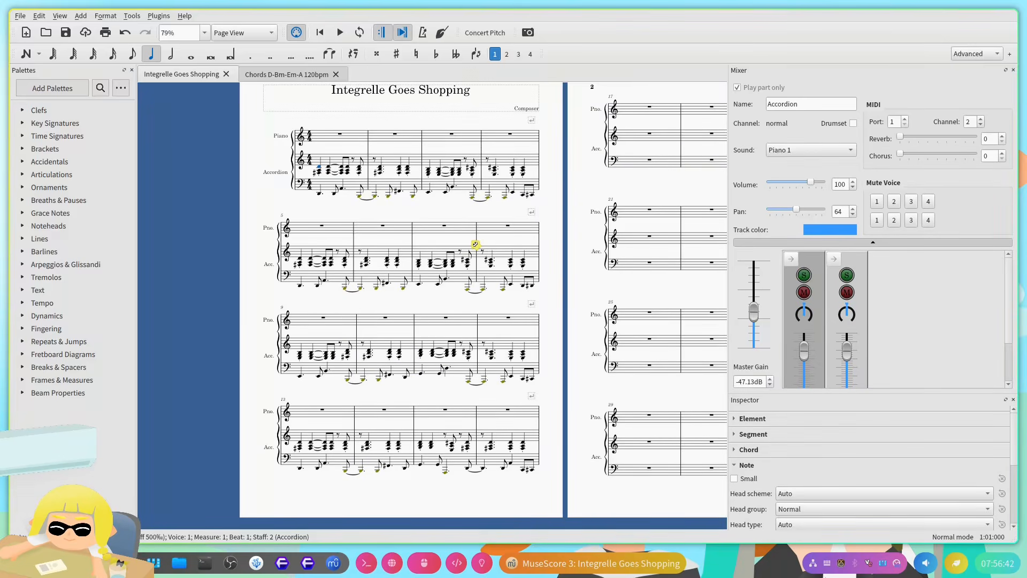
Step: Move the accordion passage in measures 9–16 to measures 17–24, and select the emptied measure 9
click(319, 346)
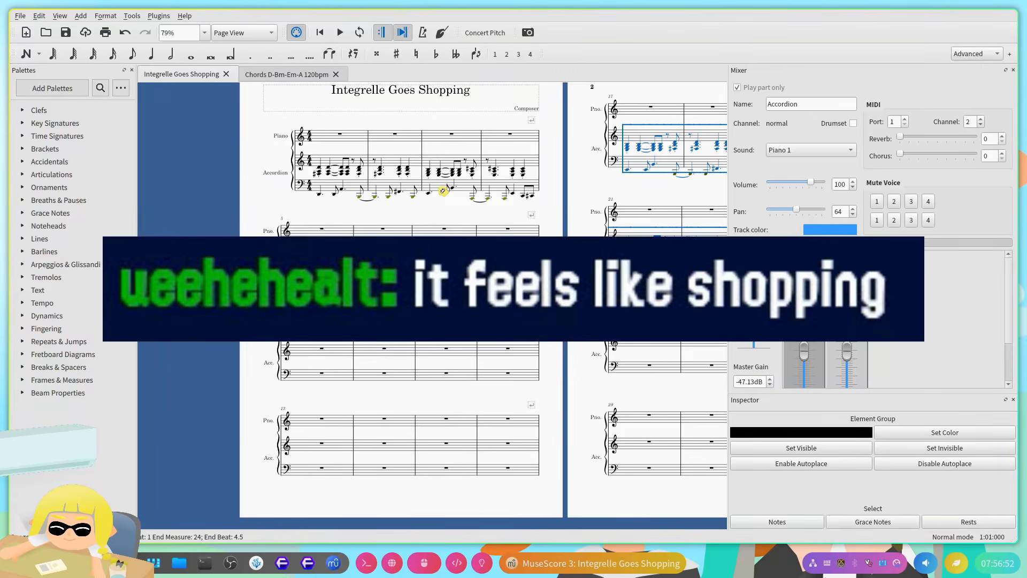
click(332, 354)
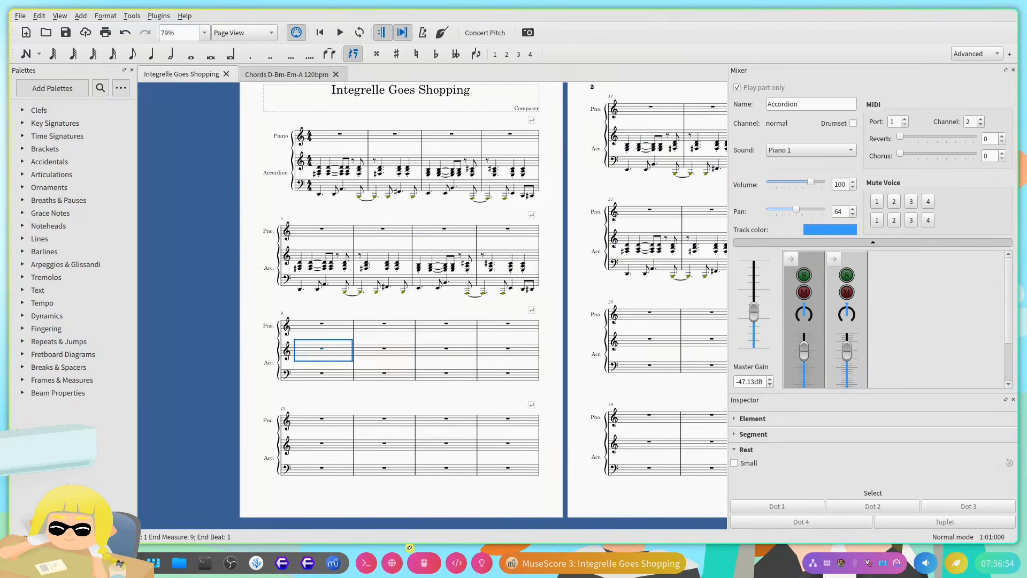
Step: Check the D major progression and its style in the browser's Chord Player, and return to the score
click(394, 562)
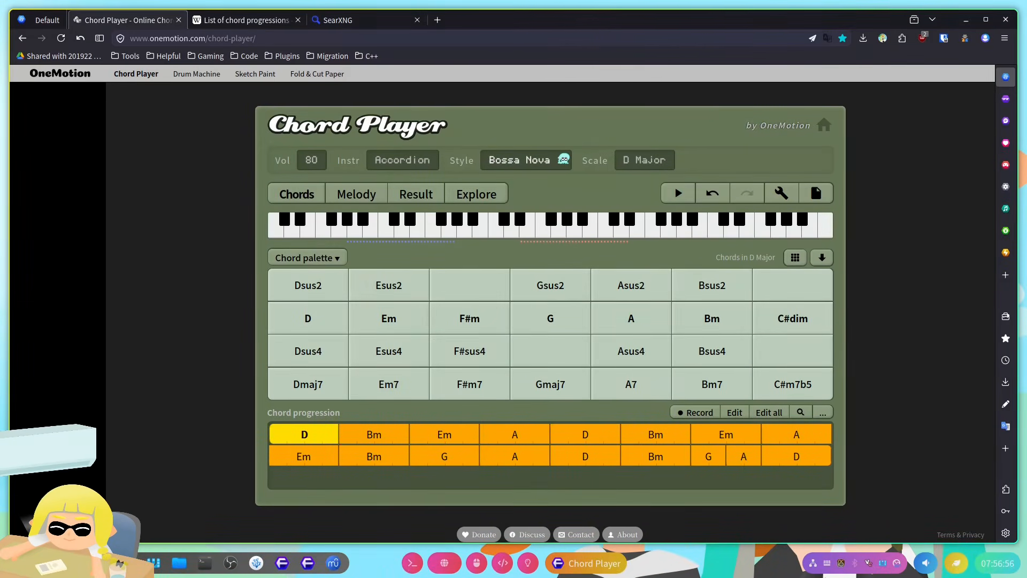
key(alt+Tab)
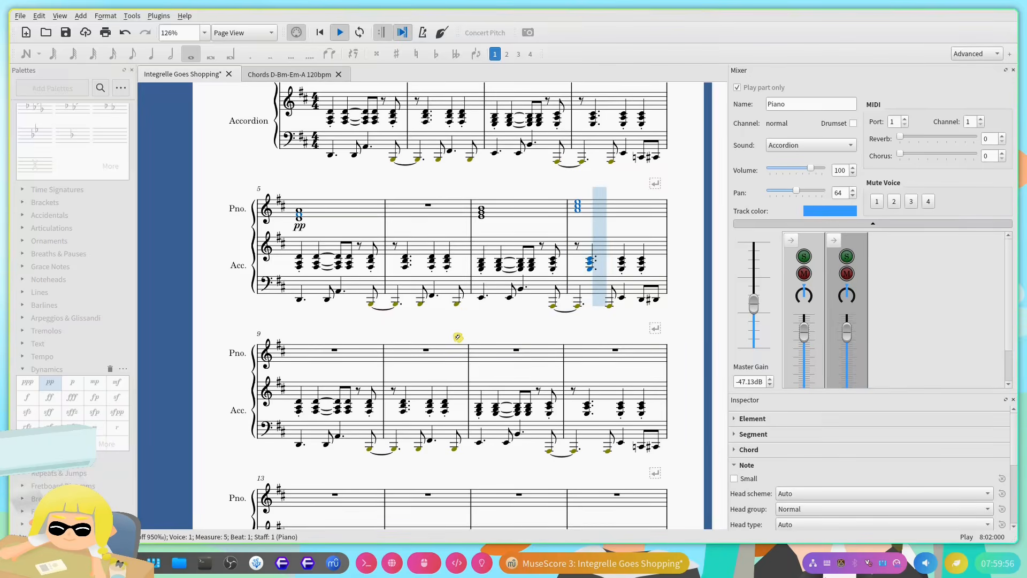
Step: Stop playback and set the Accordion track's sound to Gun Shot in the mixer
key(space)
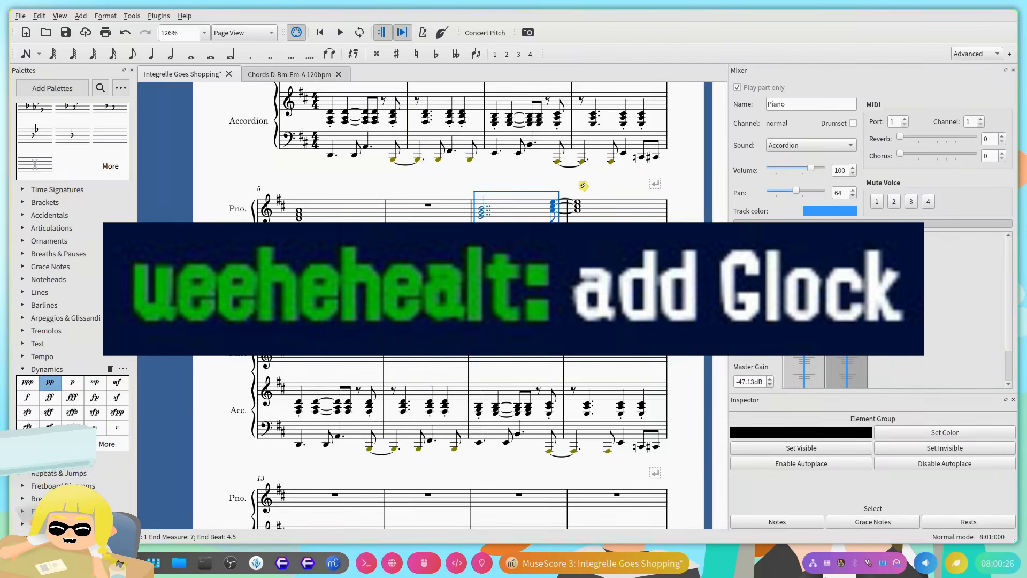
click(811, 145)
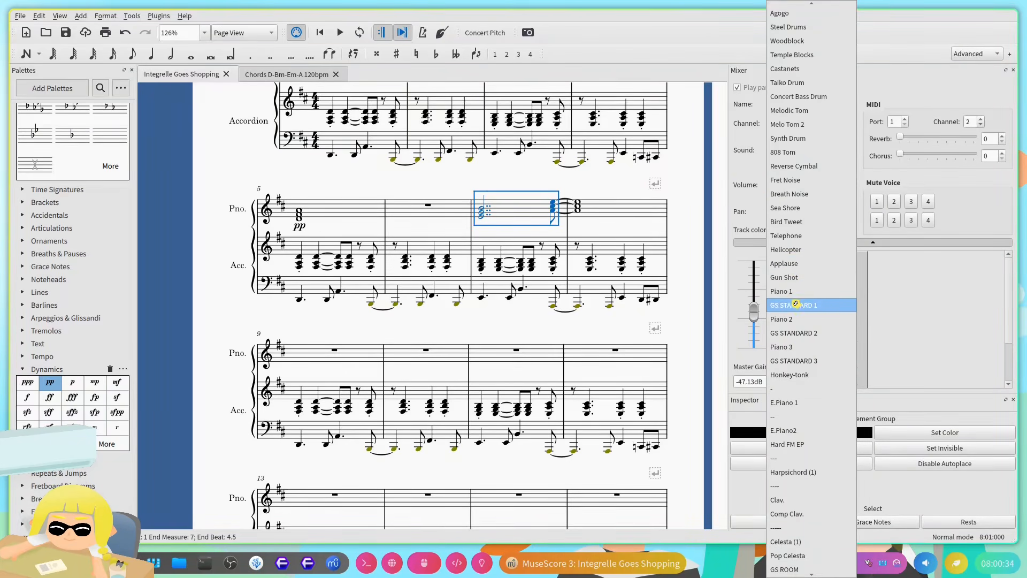
scroll(808, 294, down, 20)
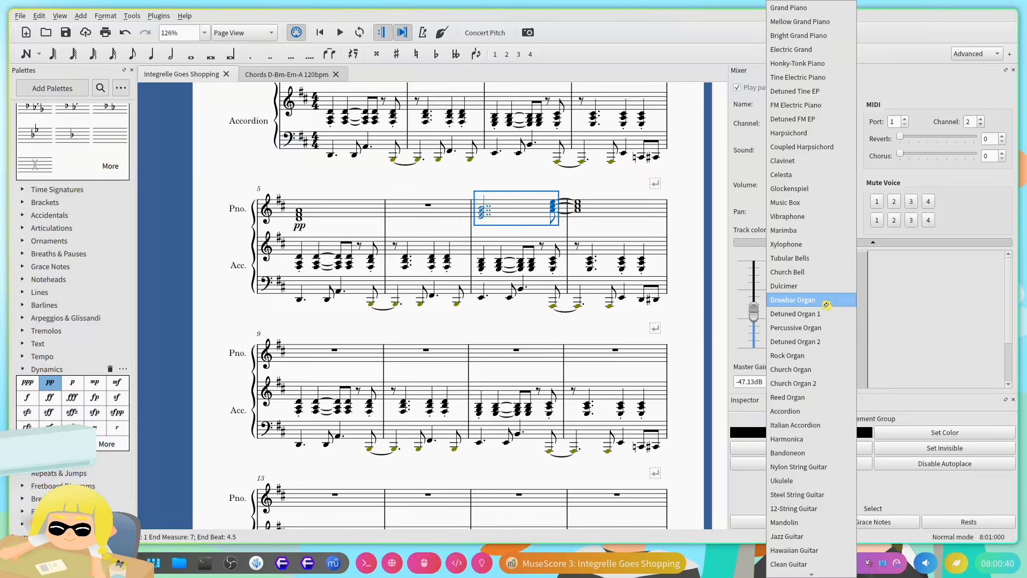
scroll(818, 297, down, 20)
key(Return)
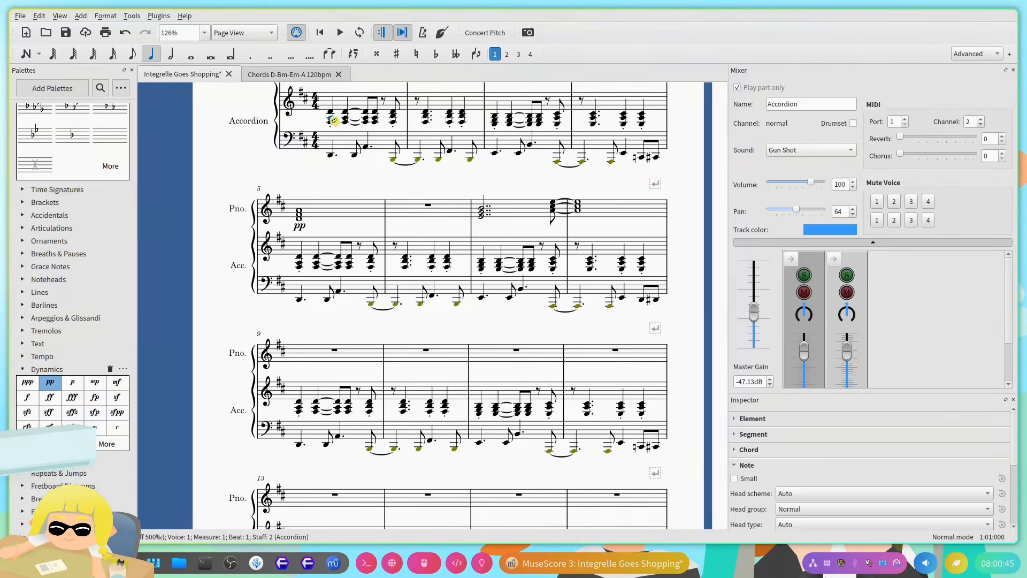
Step: Play the score to hear the accordion's Gun Shot sound, and look through the systems
key(space)
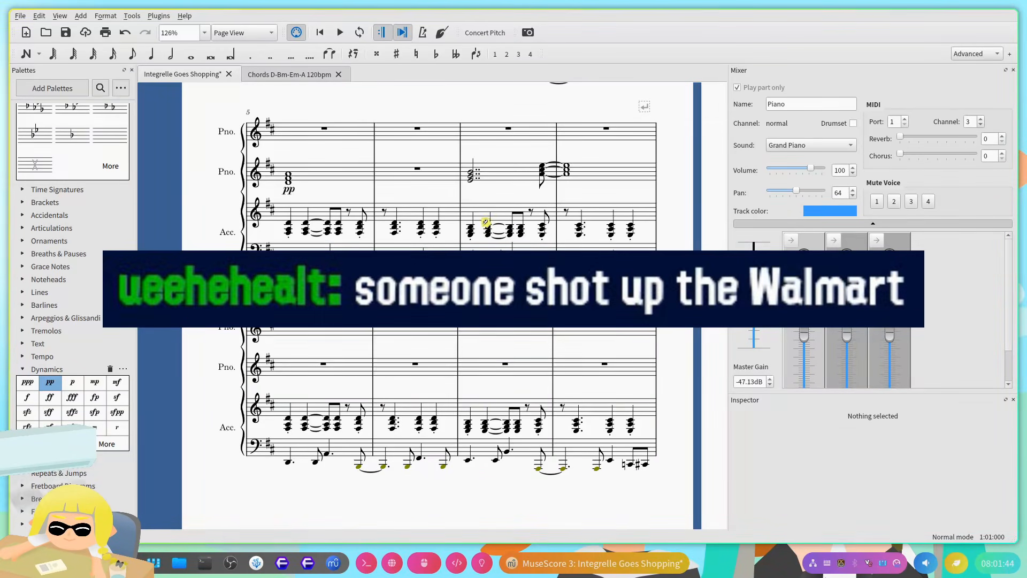
scroll(428, 267, down, 3)
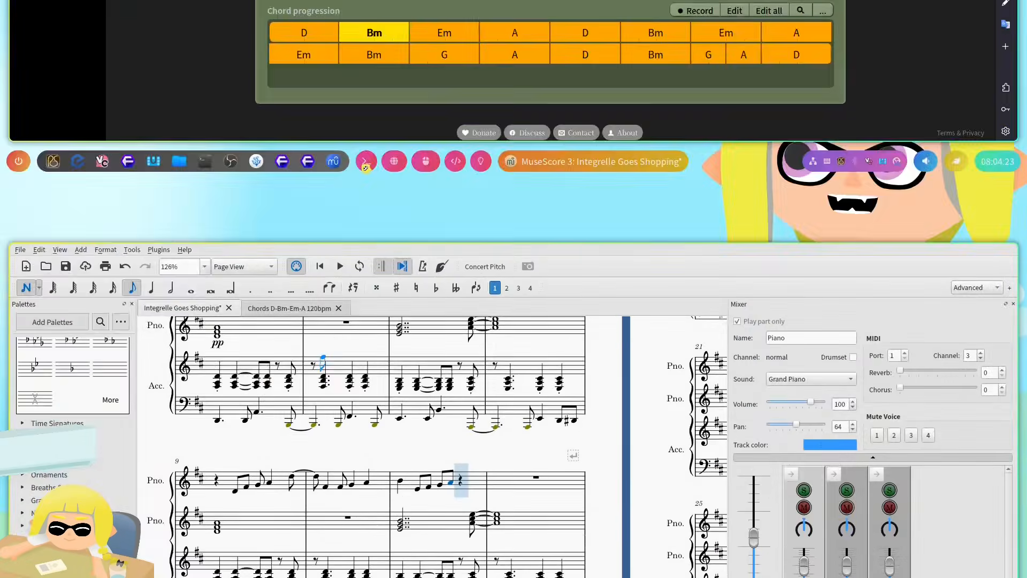
scroll(410, 255, down, 3)
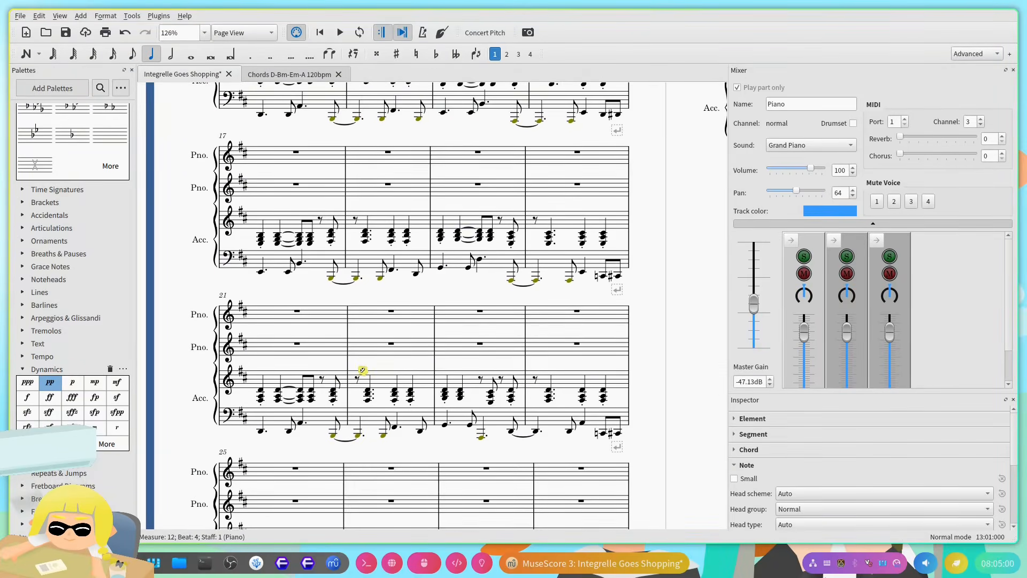
Step: Play back the top Piano melody in measures 9–12, and stop playback
key(space)
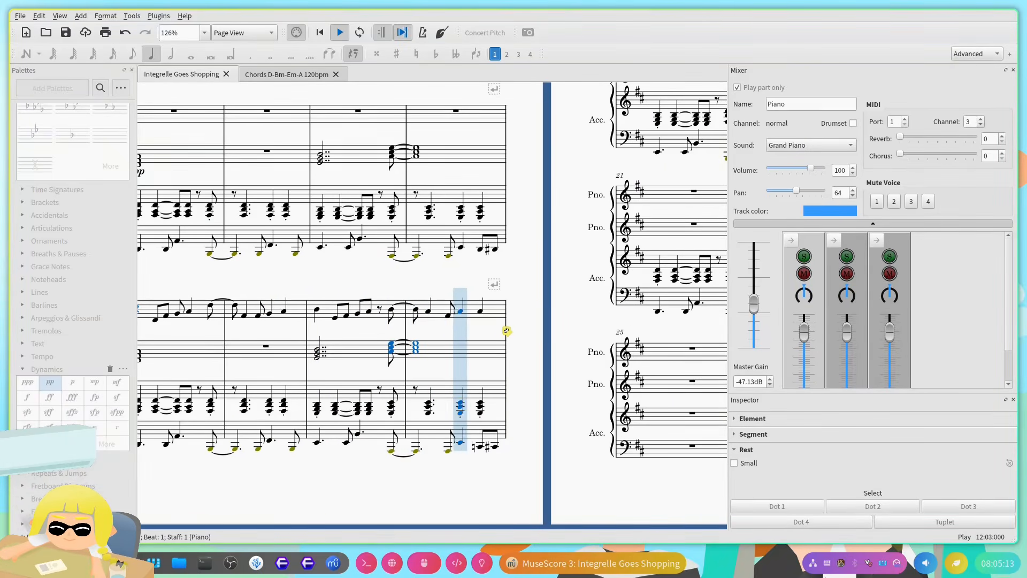
key(space)
scroll(446, 341, down, 1)
drag(183, 309, 584, 243)
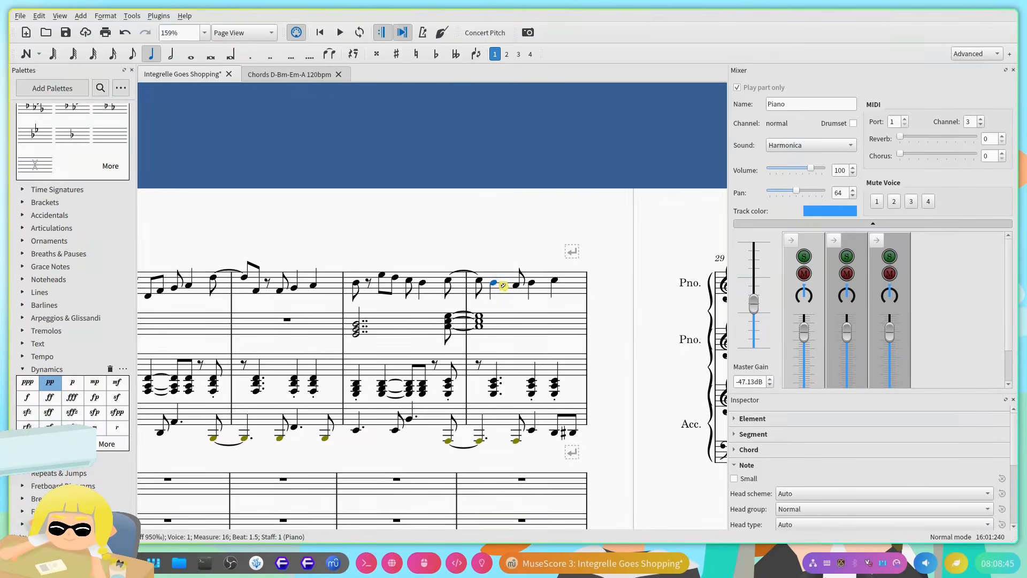
Step: Play back the end of the Harmonica melody up to measure 17, and stop playback
key(space)
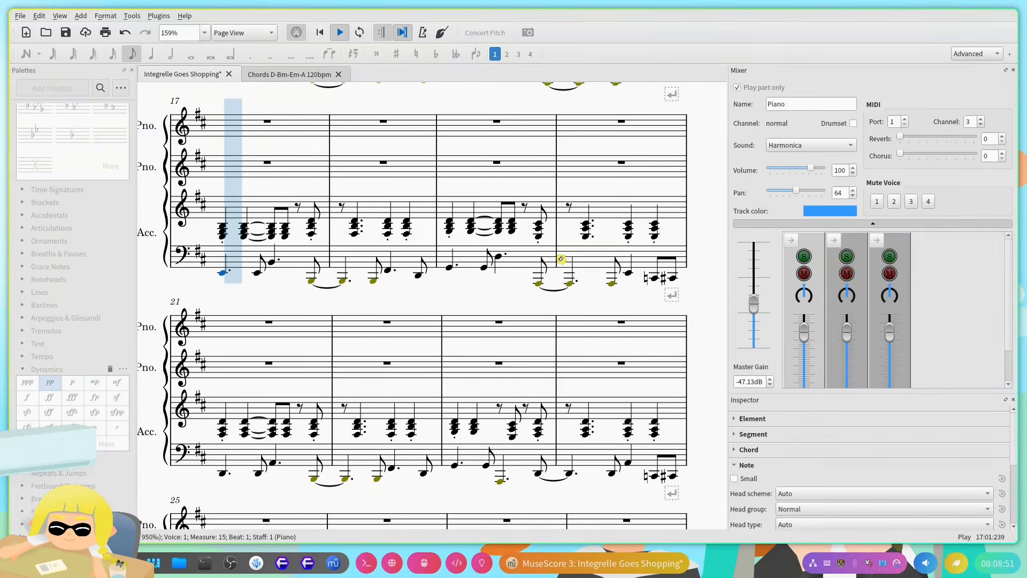
key(space)
scroll(517, 224, down, 3)
drag(597, 359, 647, 374)
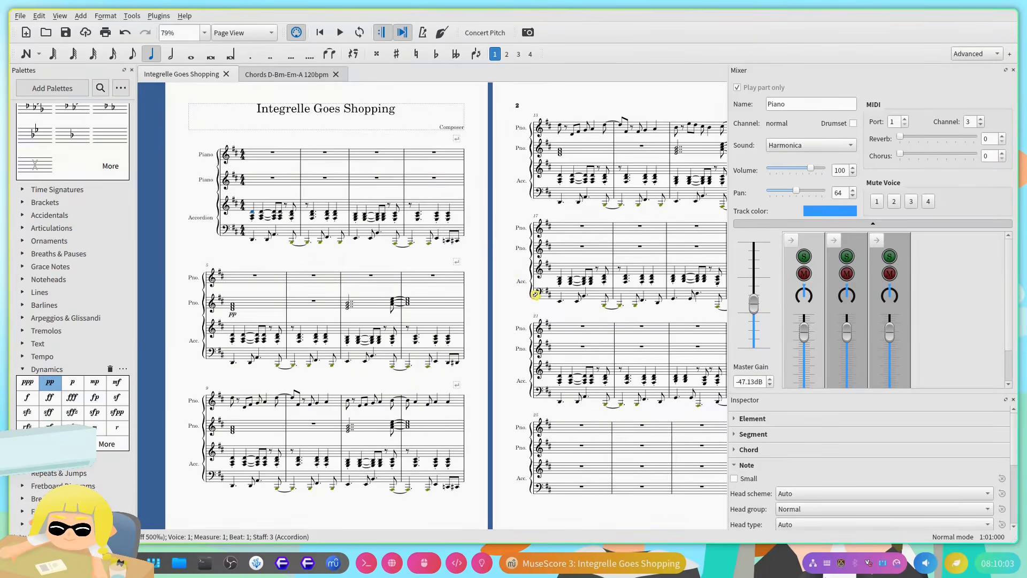
Step: Play the score, listen to the Violin line in measures 17–20, and stop playback
key(space)
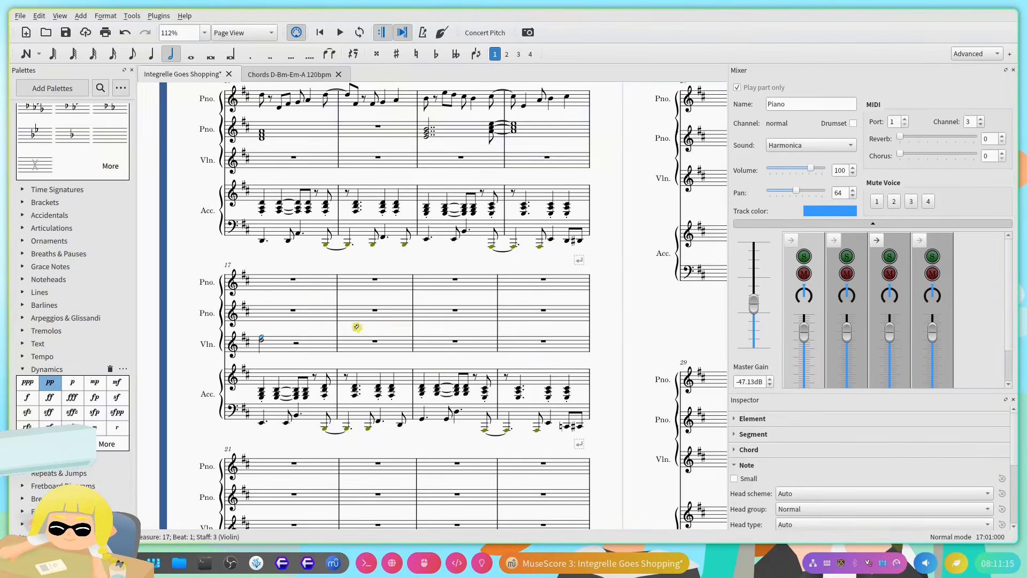
drag(335, 323, 439, 263)
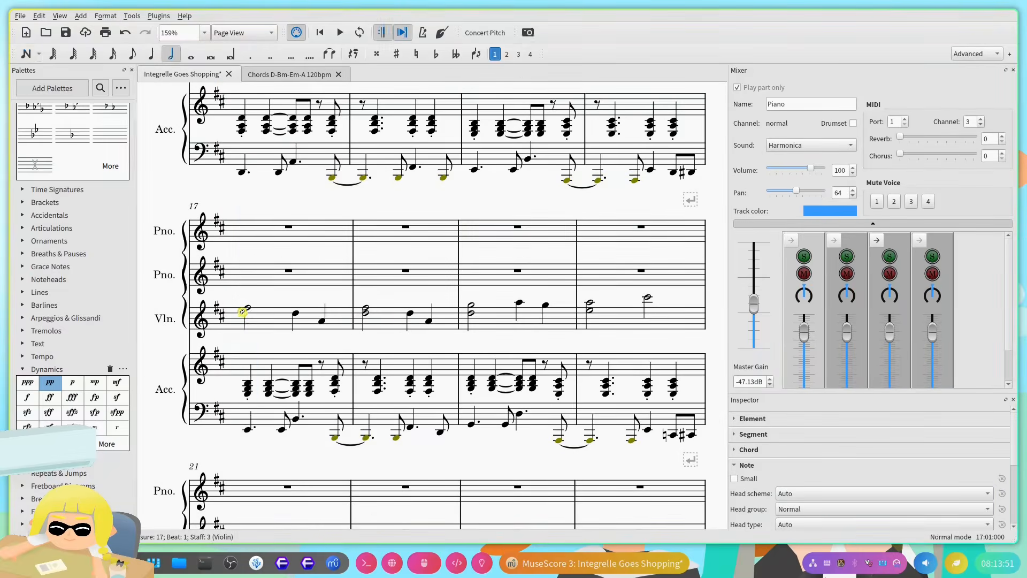
key(space)
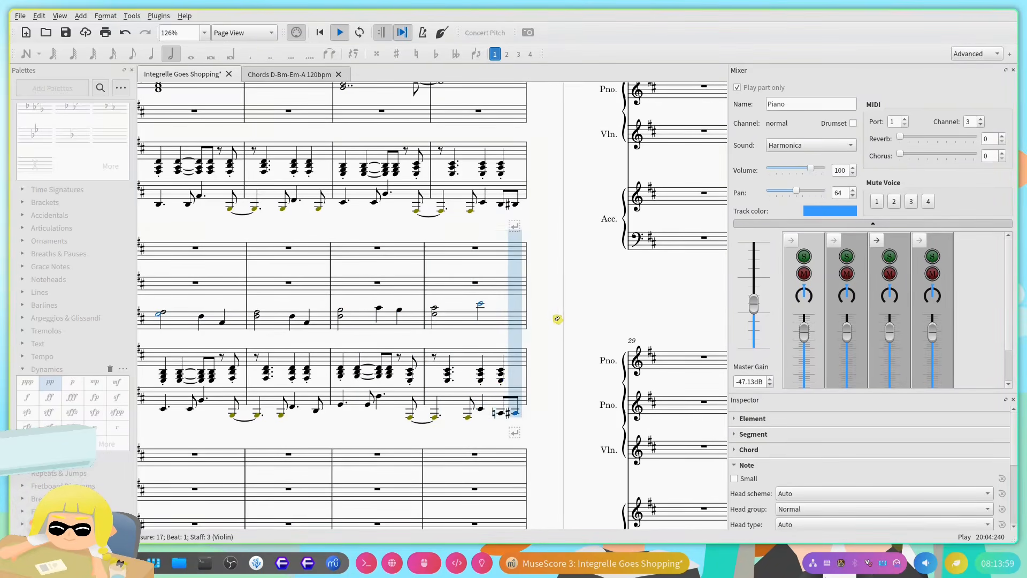
key(space)
drag(428, 329, 444, 350)
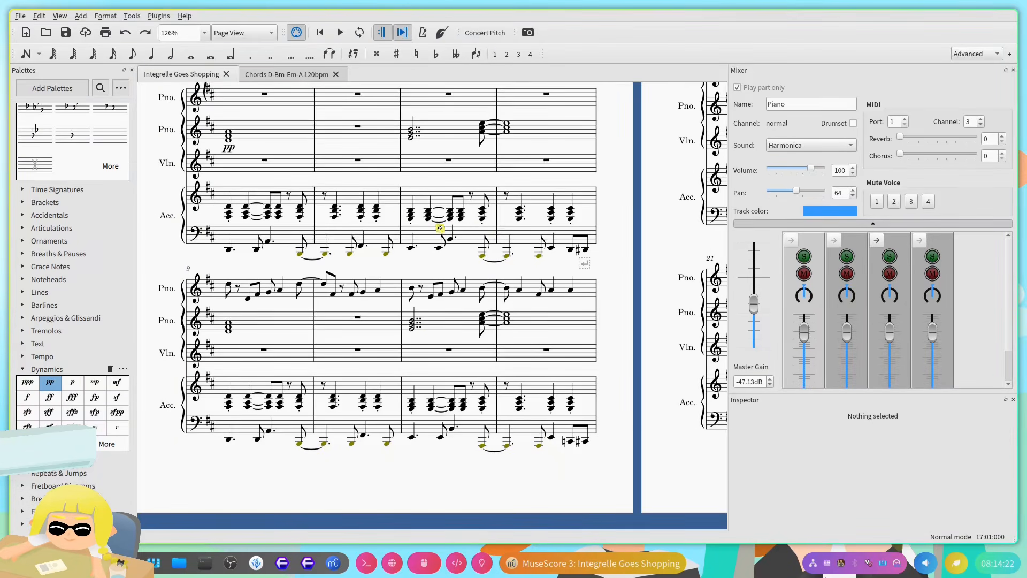
Step: Set the Violin track's sound to Strings (1) in the mixer
drag(610, 250, 390, 335)
click(358, 369)
drag(445, 308, 396, 315)
mouse_move(458, 277)
mouse_down()
mouse_move(316, 298)
mouse_move(470, 266)
mouse_up()
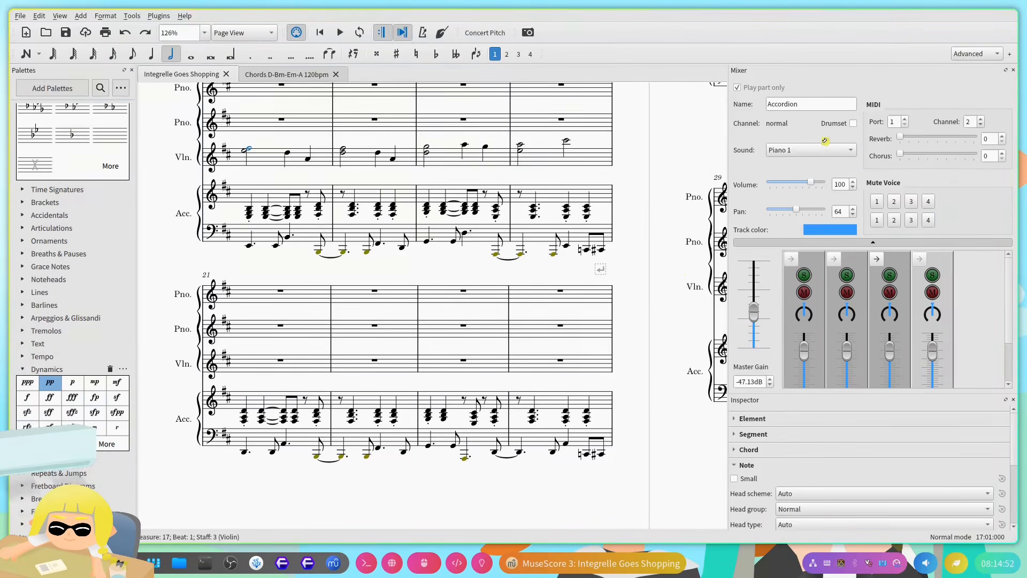
click(897, 262)
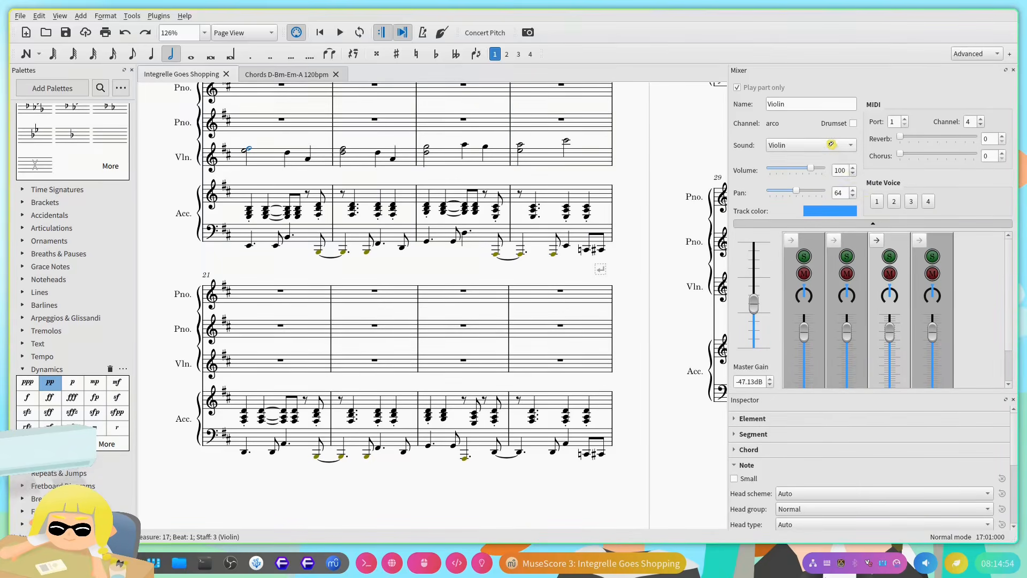
click(832, 144)
scroll(799, 392, down, 20)
scroll(795, 393, down, 20)
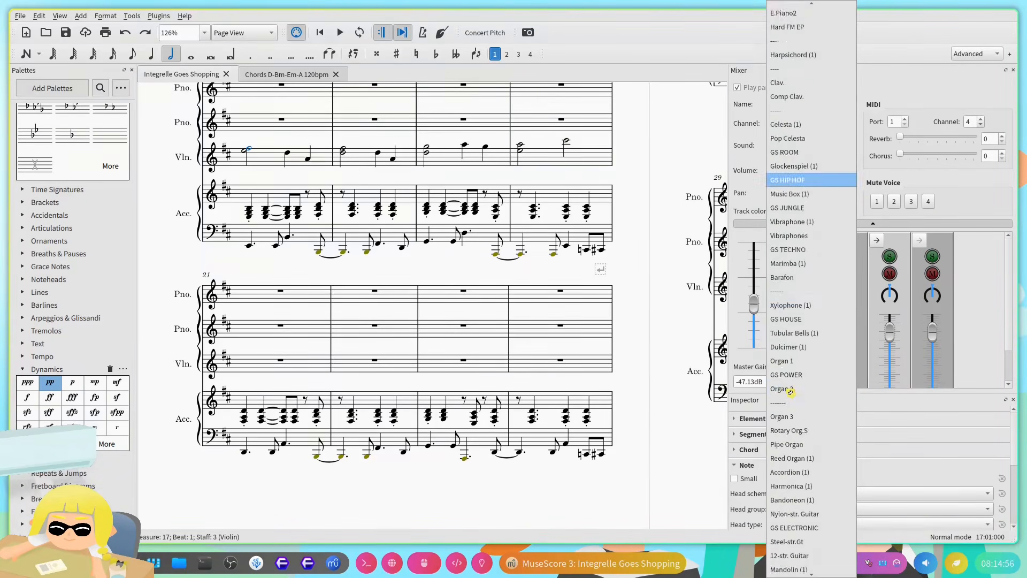
scroll(786, 369, down, 8)
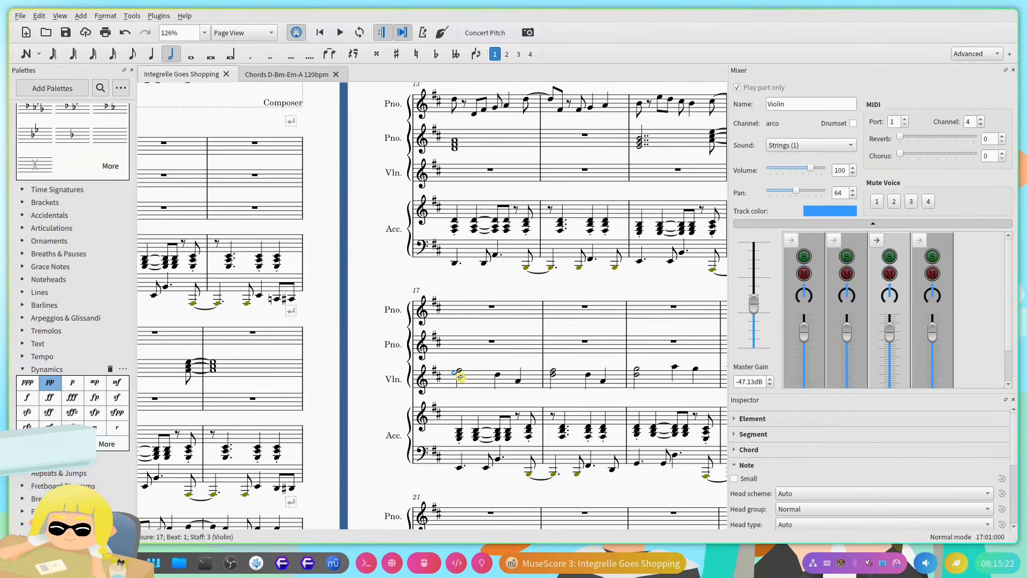
Step: Play back the Violin line in measures 17–20 with its Strings (1) sound, stop playback, and switch to the browser
key(space)
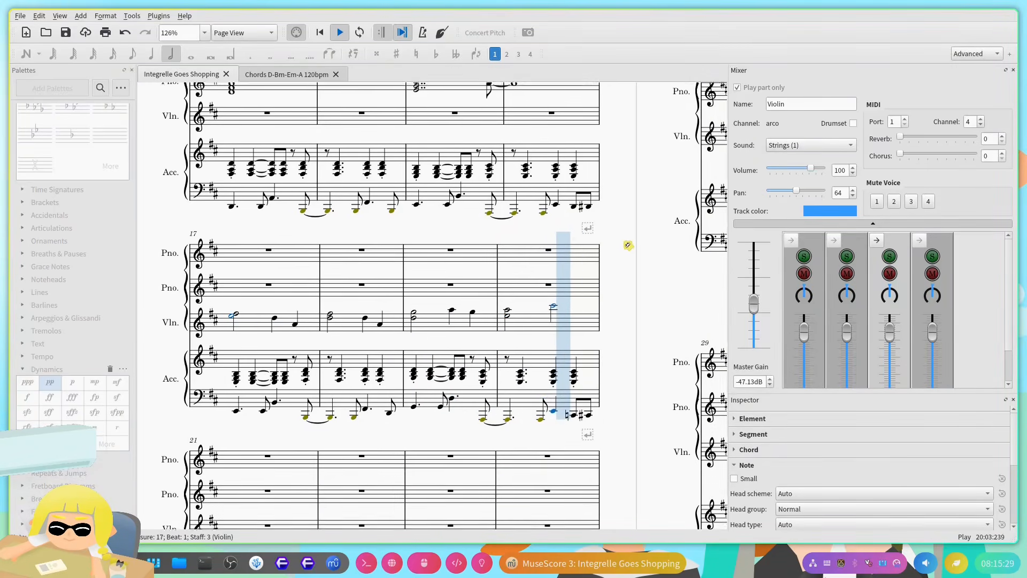
key(space)
scroll(337, 349, up, 10)
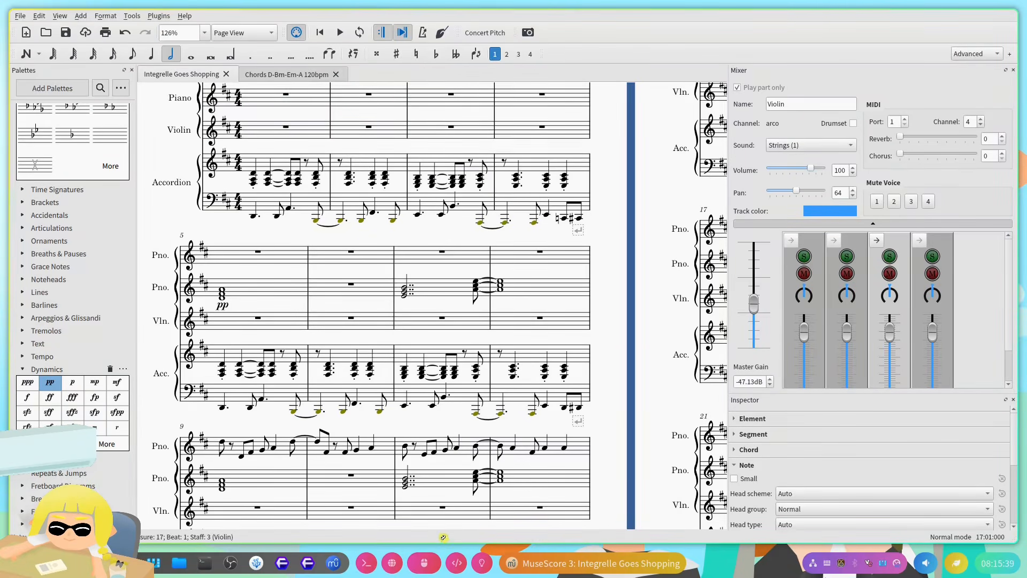
click(392, 562)
click(443, 21)
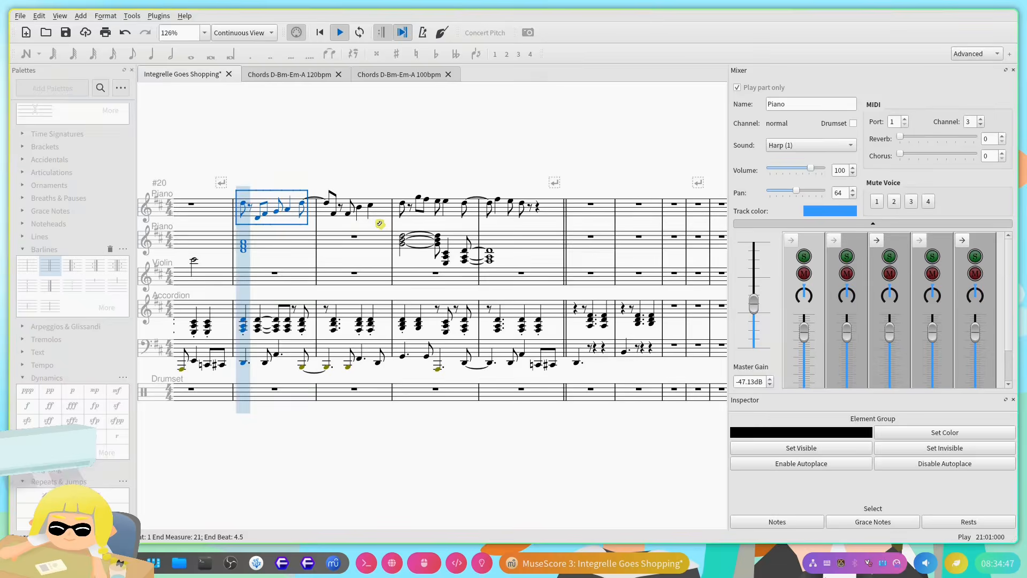
Step: Set the top Piano track's sound to Sine Wave in the mixer, and play the melody
click(834, 145)
scroll(810, 402, down, 20)
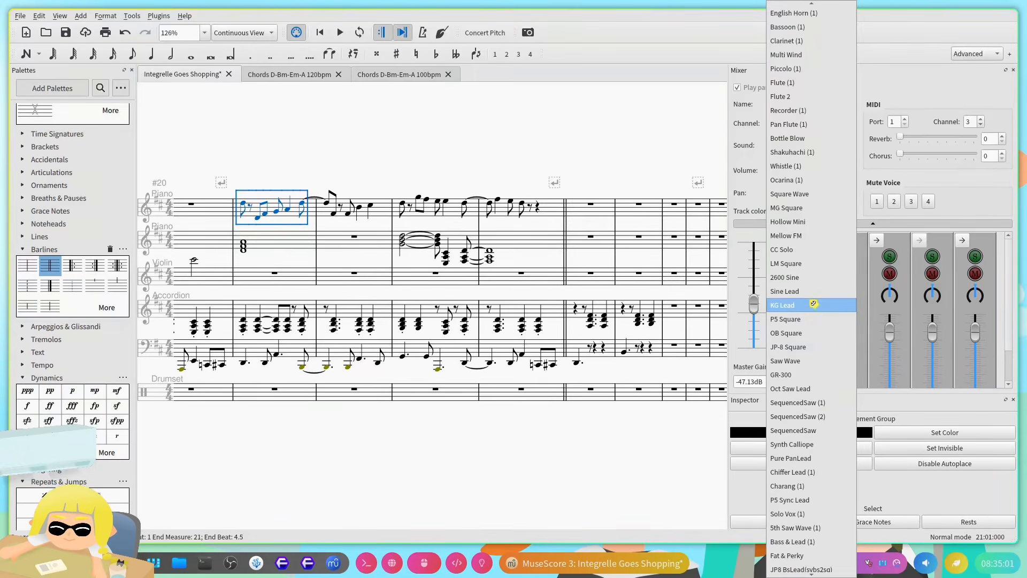
click(810, 360)
key(space)
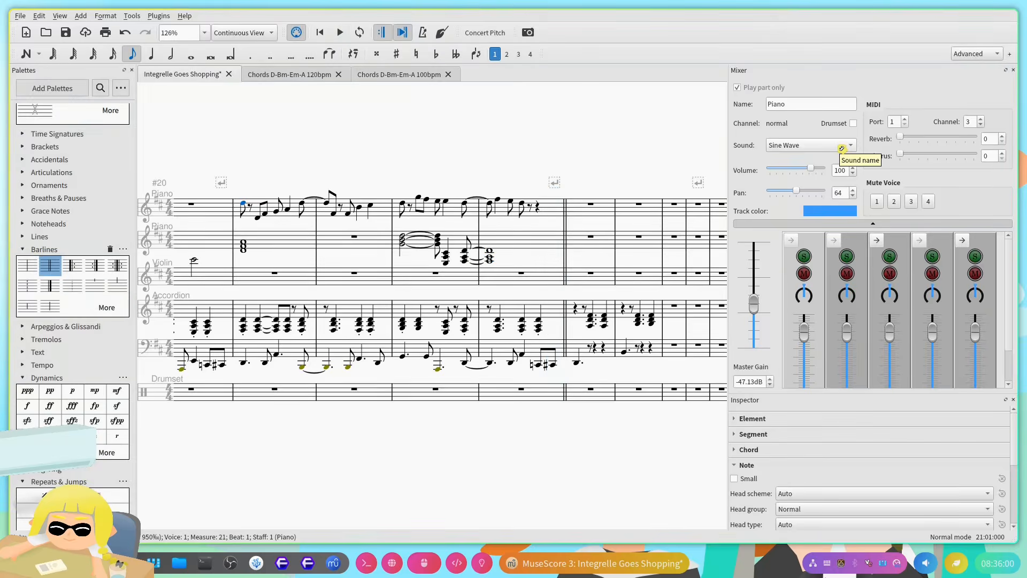
Step: Set the Accordion track's sound to Sine Wave in the mixer, and play the passage
click(842, 145)
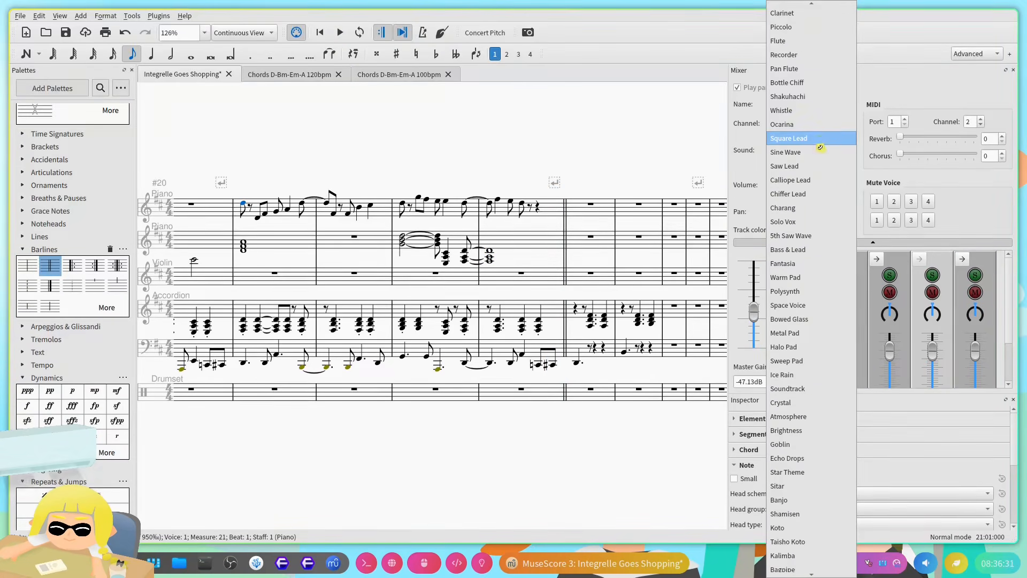
click(820, 150)
key(space)
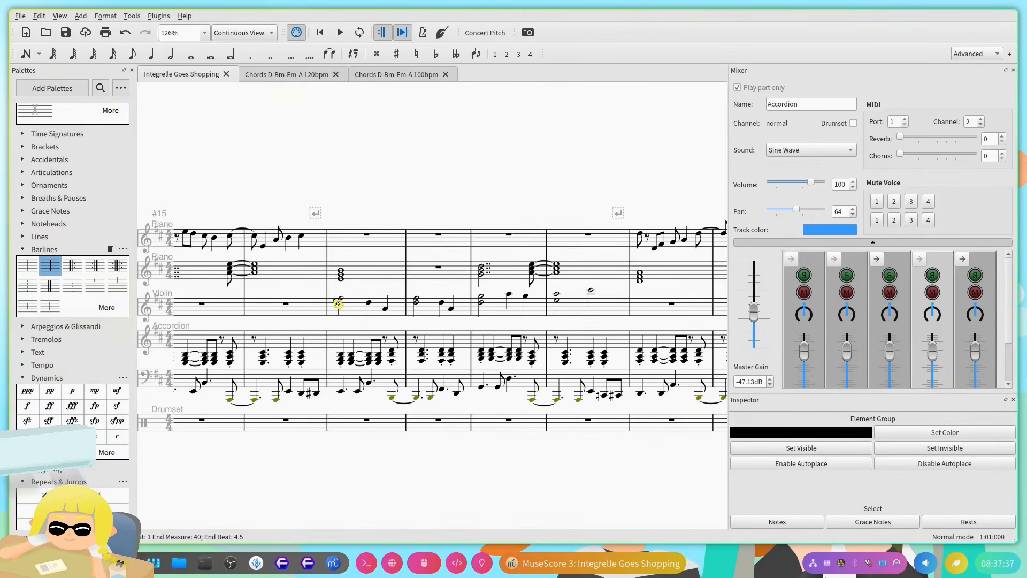
Step: Play back the Violin notes and Piano chord from measure 17 twice, stopping playback each time
click(337, 304)
key(space)
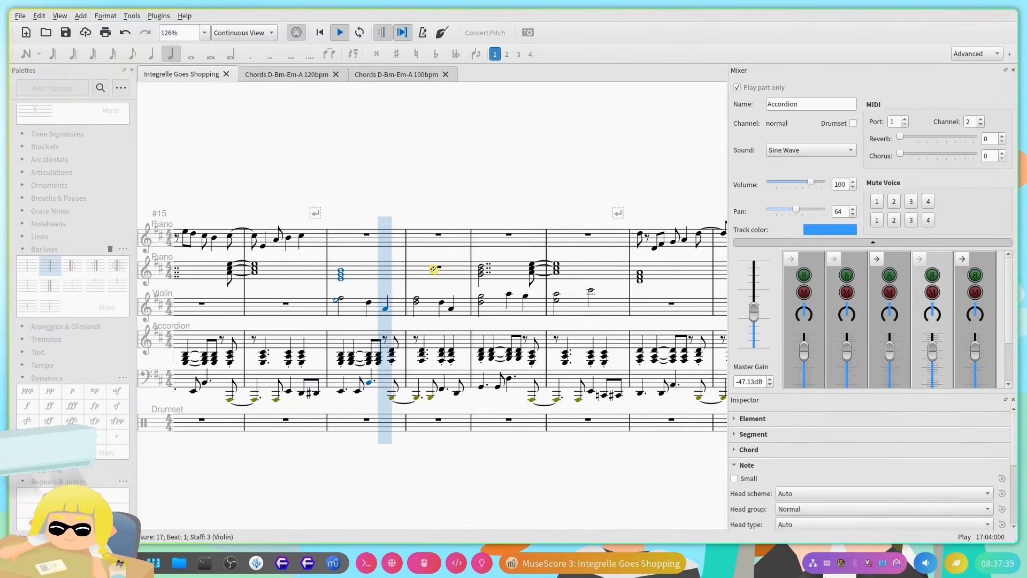
key(space)
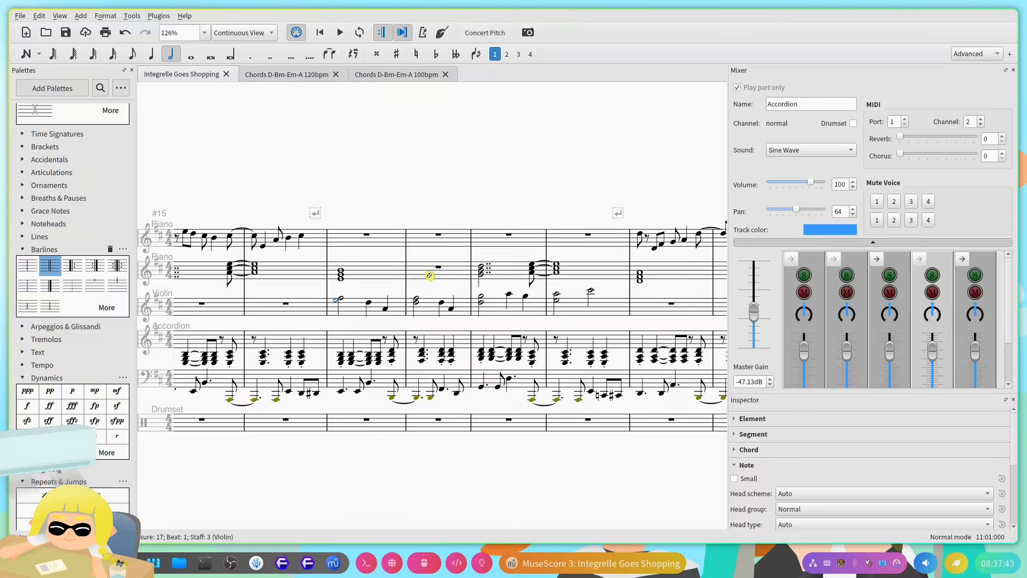
key(space)
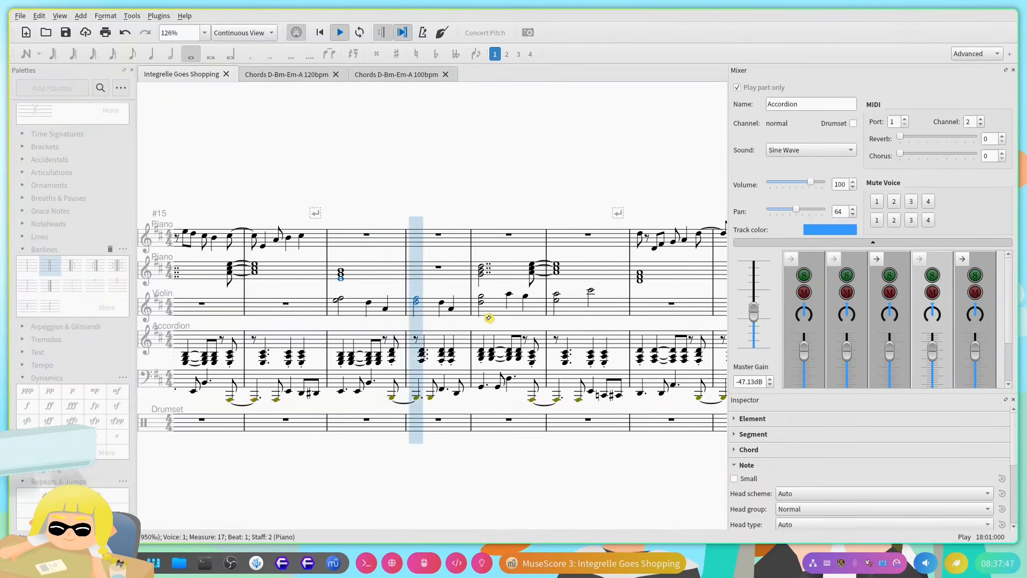
key(space)
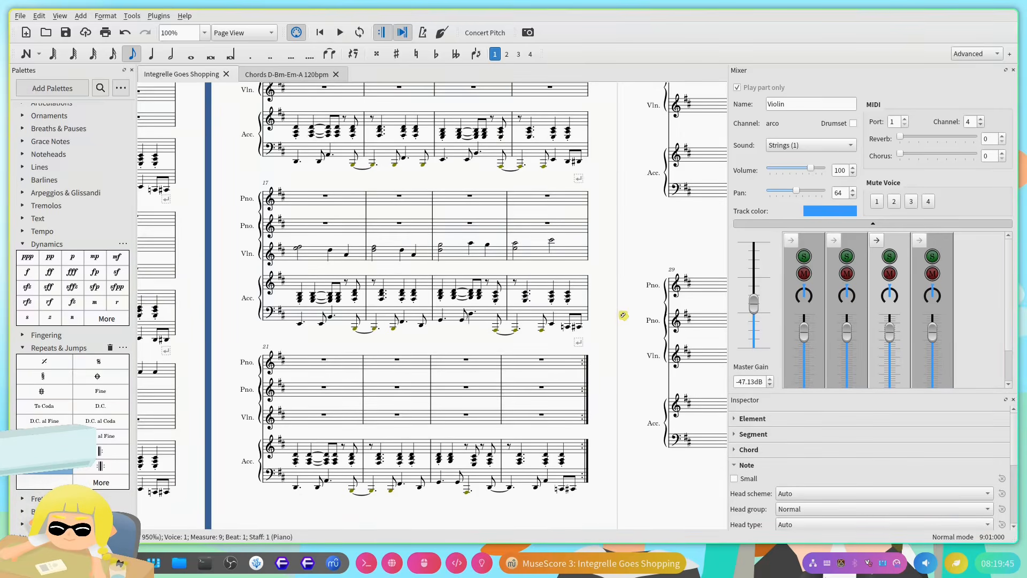
drag(623, 315, 393, 368)
drag(482, 315, 500, 332)
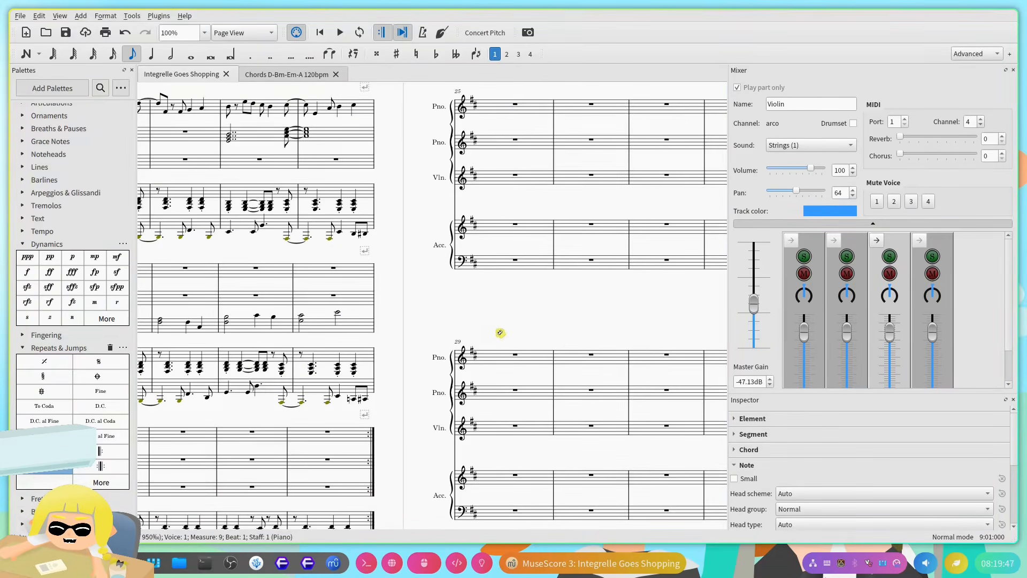
drag(411, 357, 570, 305)
drag(523, 363, 621, 331)
mouse_move(550, 324)
mouse_down()
mouse_move(516, 330)
mouse_move(530, 325)
mouse_up()
drag(422, 334, 488, 326)
click(399, 336)
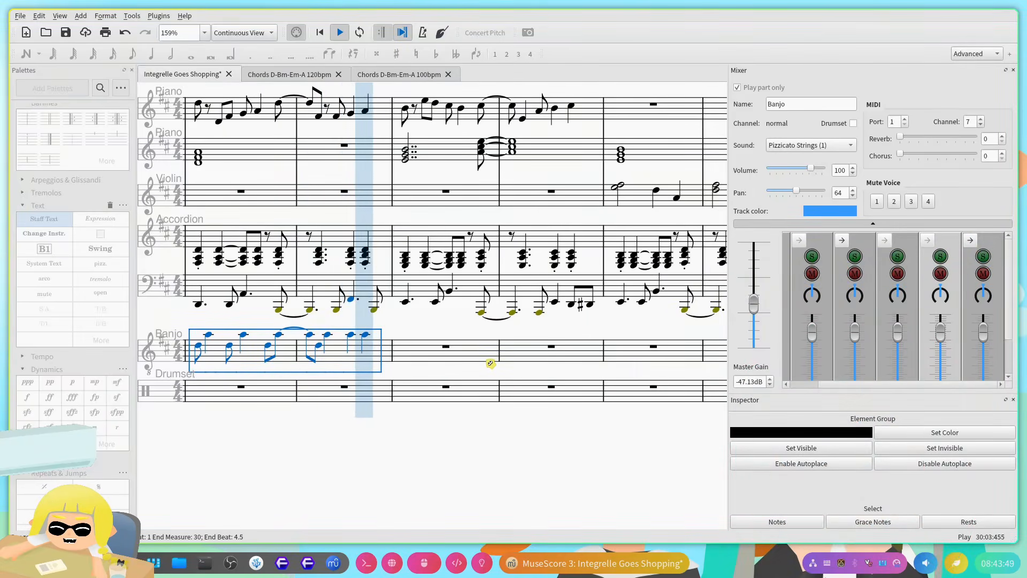
Step: Stop playback and select the empty Banjo measure right after the two-measure phrase
key(space)
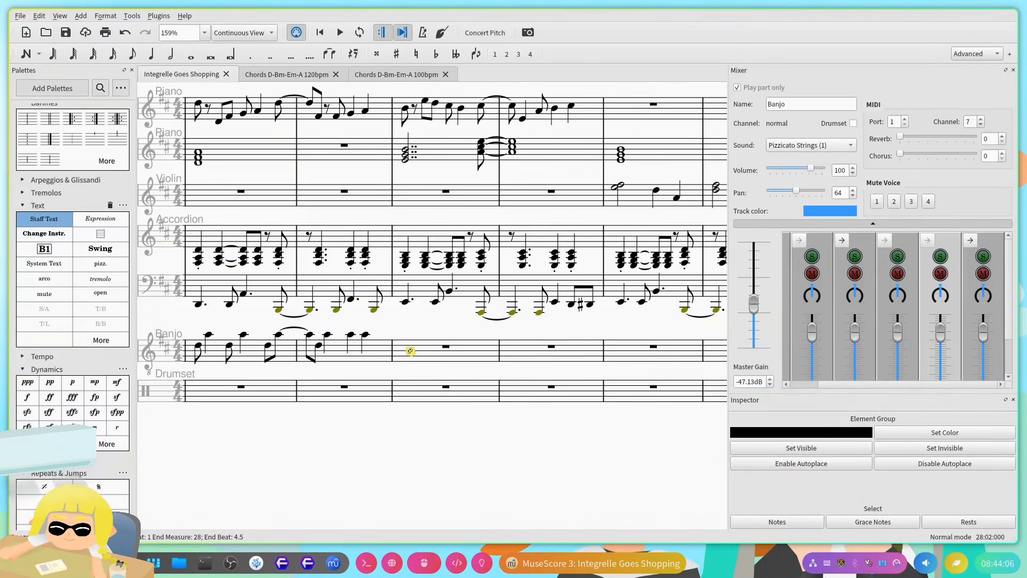
click(410, 351)
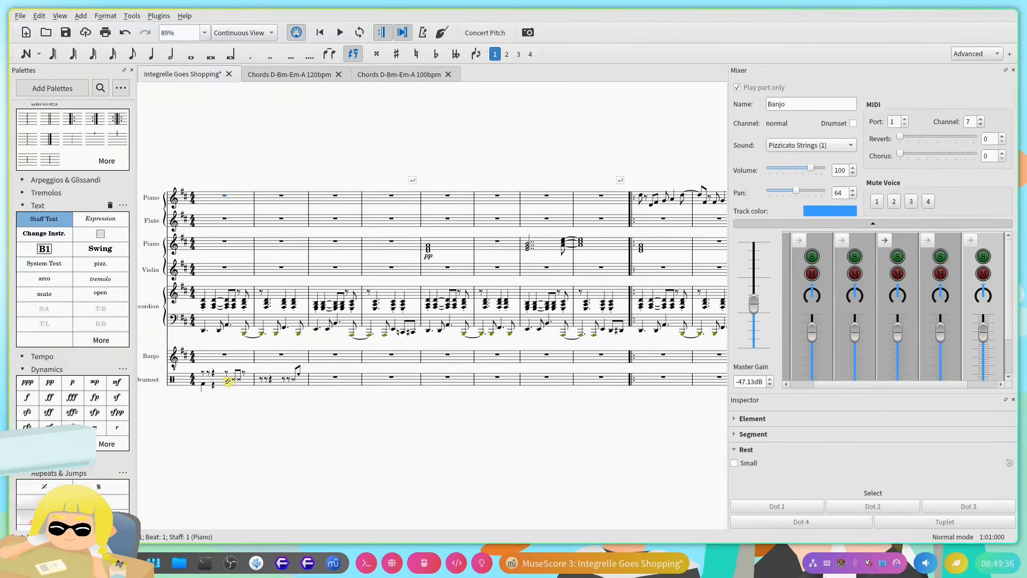
Step: Select the drum pattern in measures 1–2 of the Drumset staff
click(225, 379)
click(309, 381)
click(272, 391)
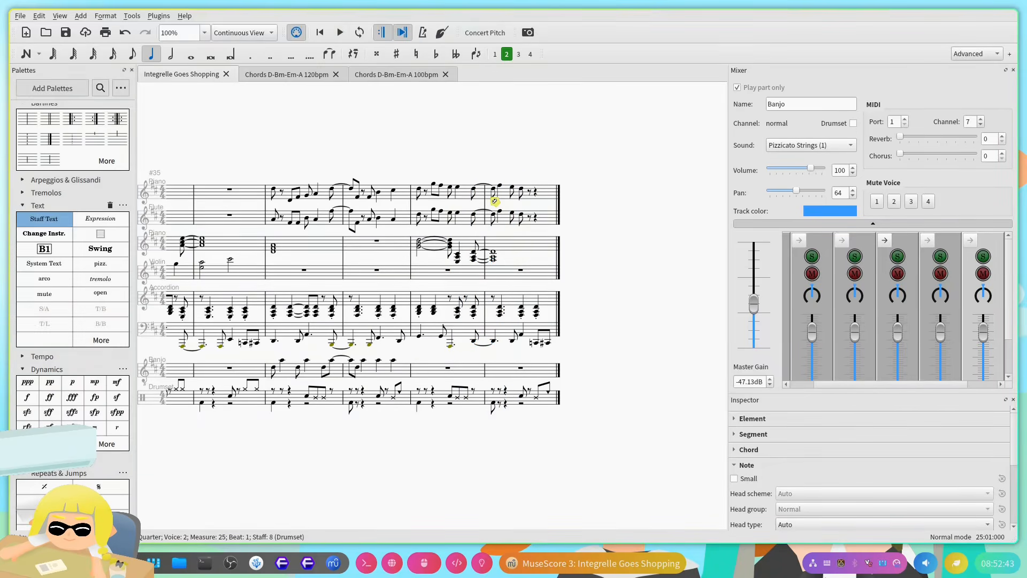
Step: Examine all staves from measure 37 through the empty measures 41–56 to the section starting at measure 57
scroll(453, 219, up, 5)
scroll(417, 214, up, 4)
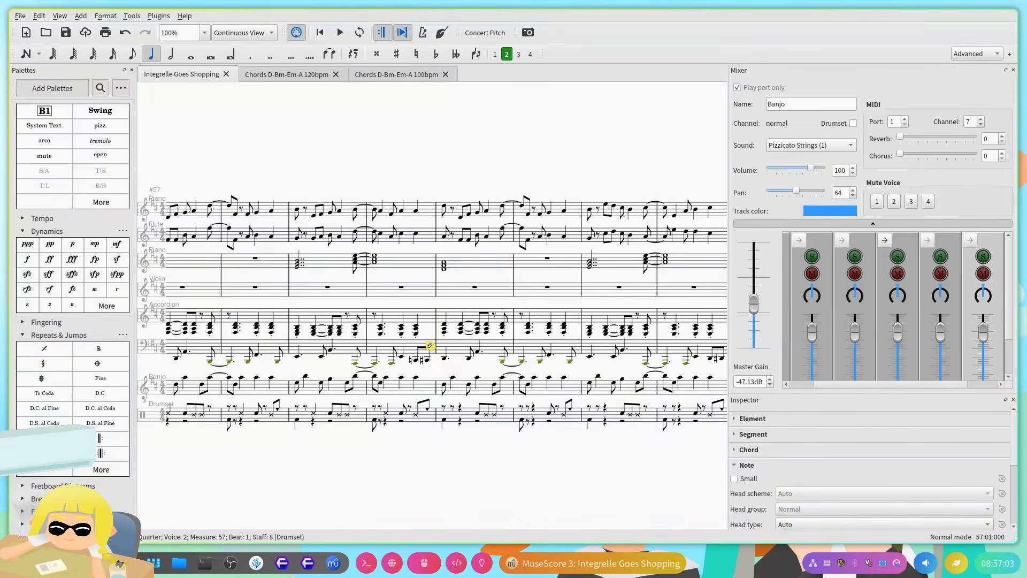
scroll(429, 346, right, 3)
scroll(431, 344, down, 5)
scroll(435, 344, left, 8)
scroll(442, 305, up, 5)
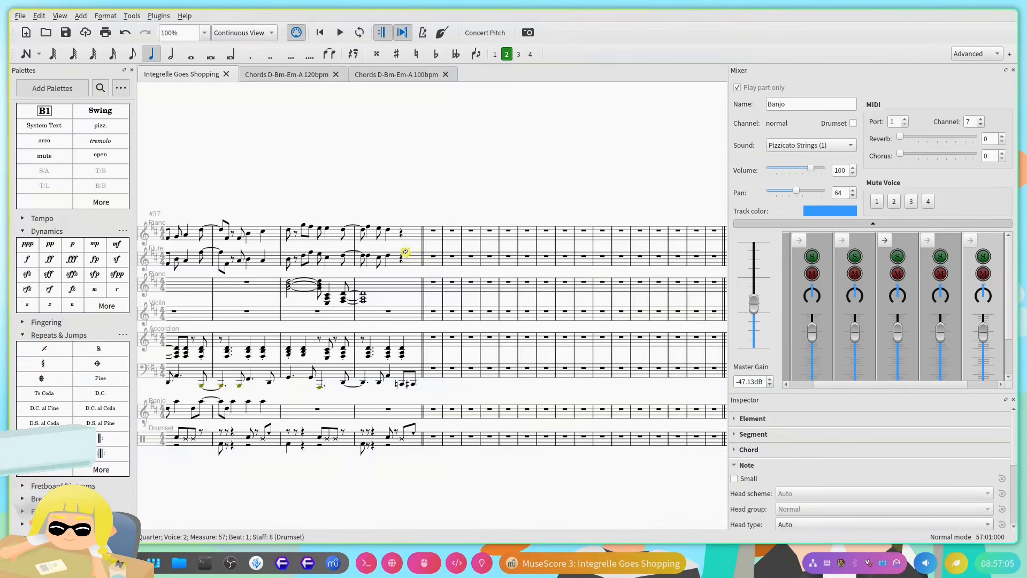
scroll(309, 260, right, 2)
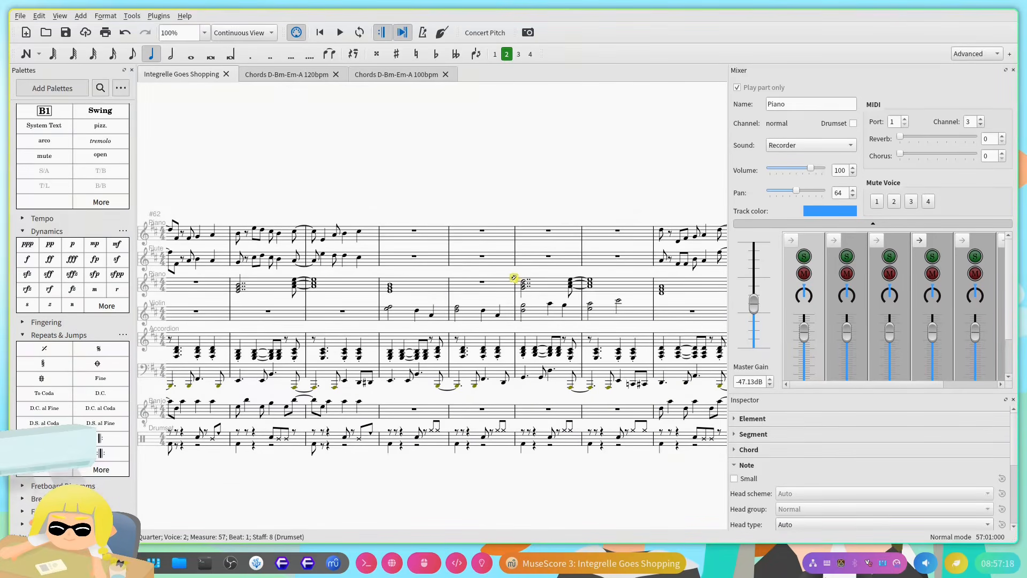
scroll(398, 313, up, 5)
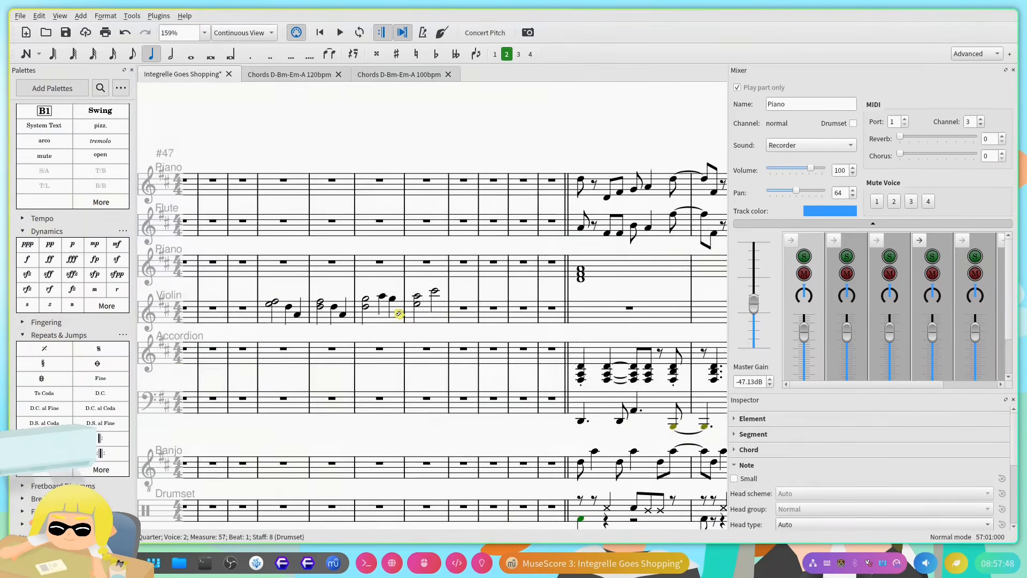
Step: Play back the Violin melody over the accompaniment from measure 41 through the two-note chords around measure 52 and stop playback
scroll(398, 313, down, 6)
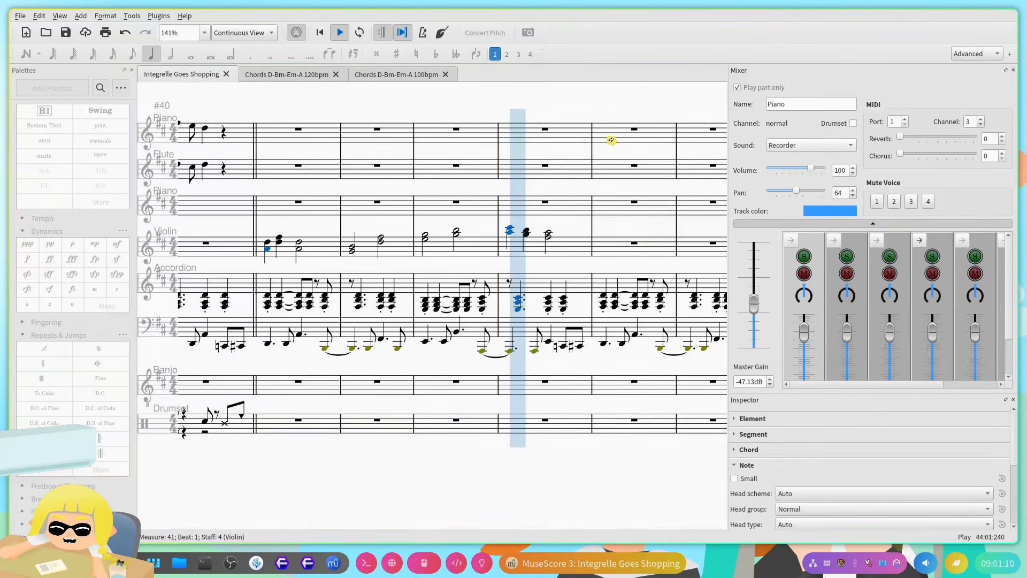
key(space)
drag(611, 140, 532, 248)
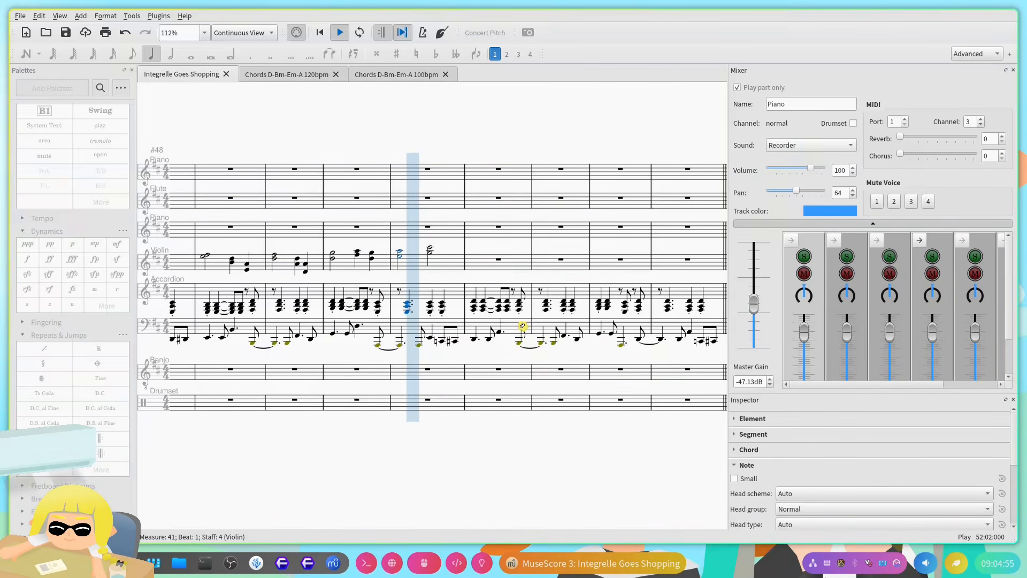
key(space)
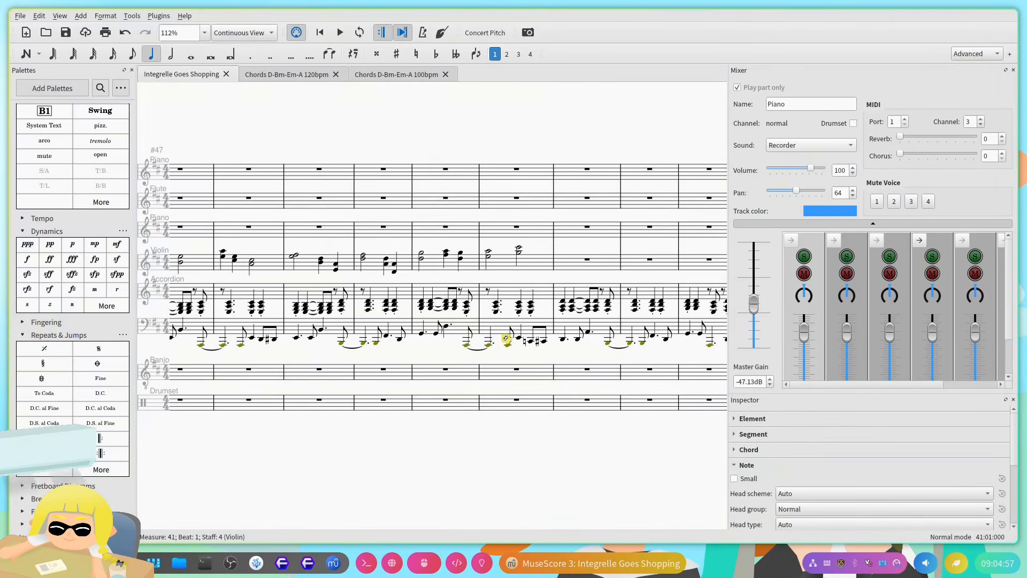
scroll(494, 319, right, 4)
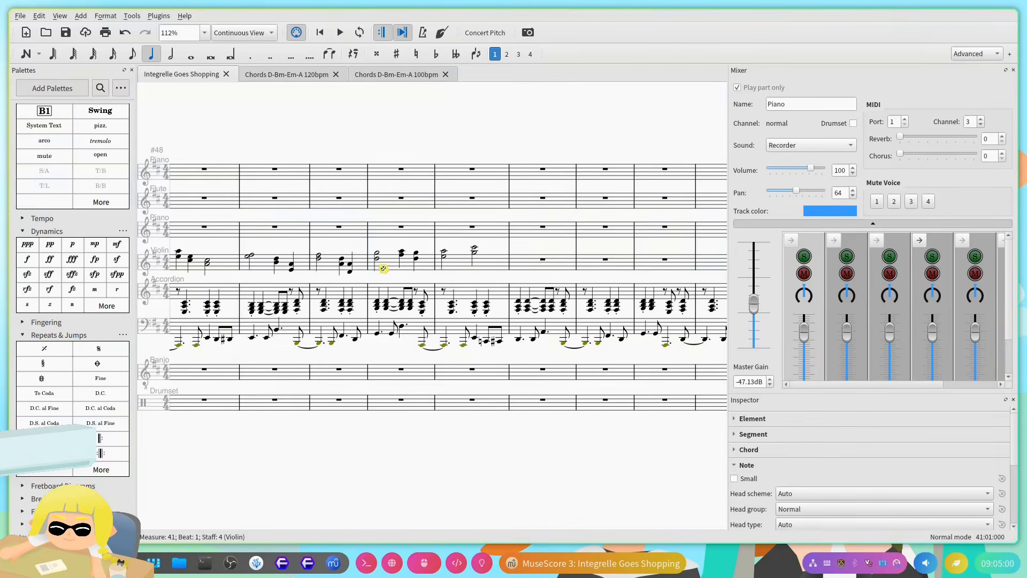
scroll(451, 332, down, 2)
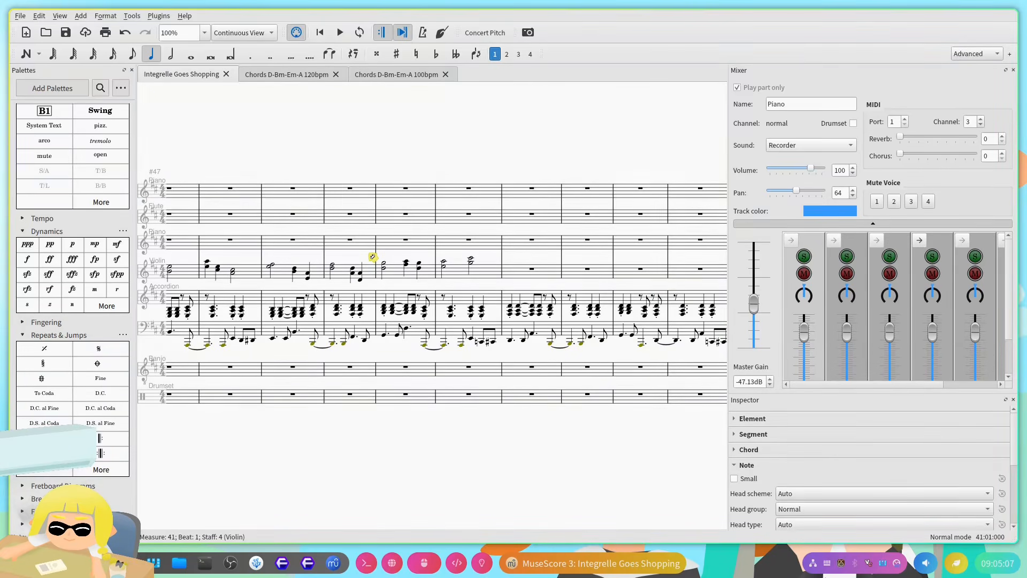
key(ctrl+z)
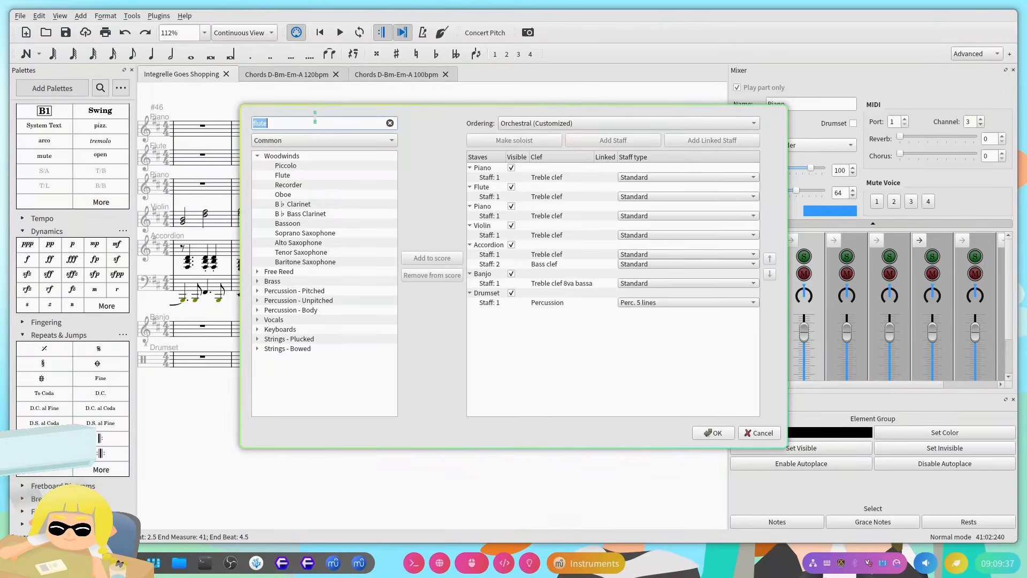
Step: Search the instrument list for "bass" and look through the matching woodwinds
text(bass)
scroll(349, 241, down, 4)
scroll(337, 222, up, 4)
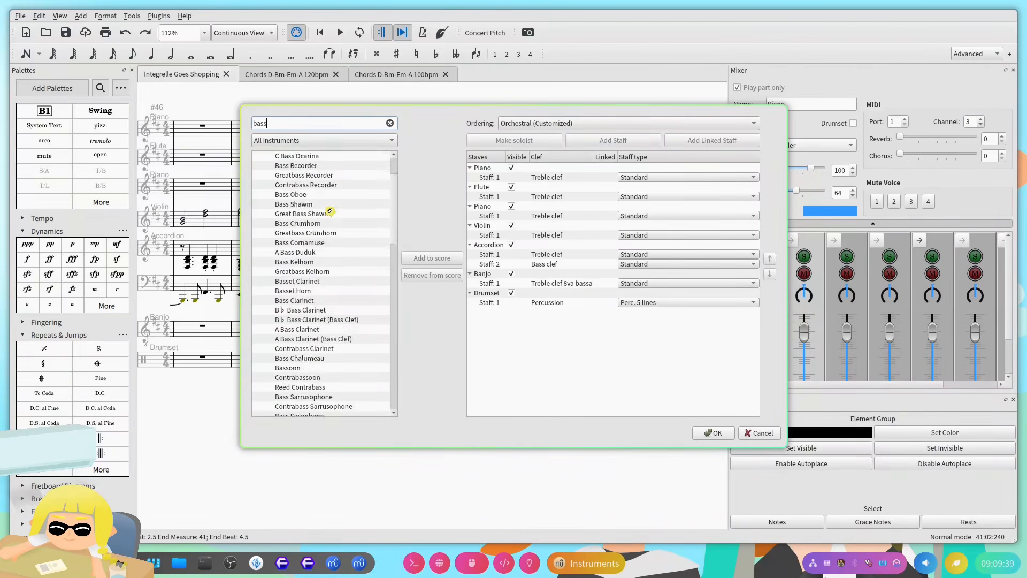
click(258, 156)
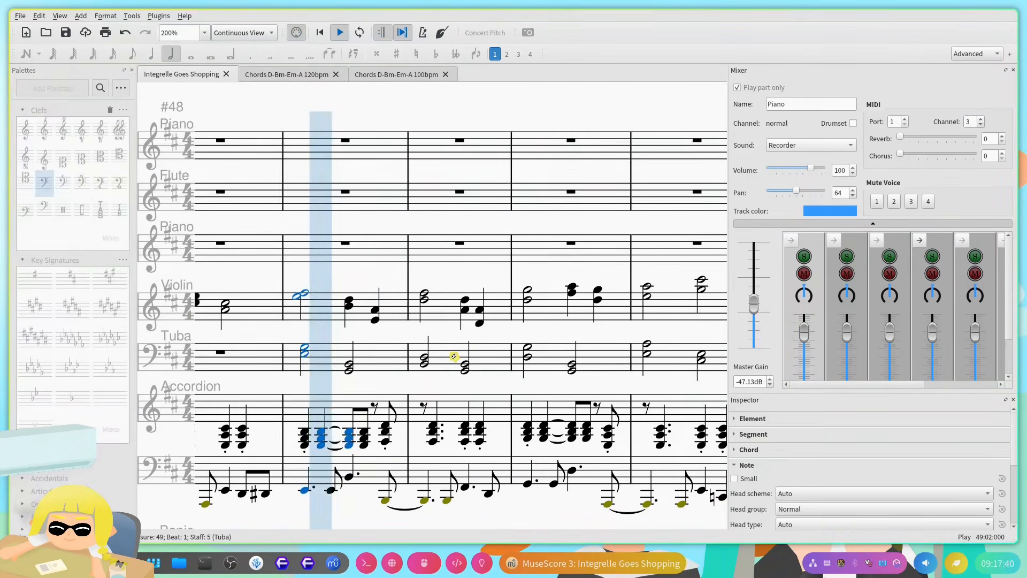
Step: Play back the Violin and Tuba chords from measure 49 into measure 53 and stop playback
scroll(398, 377, up, 5)
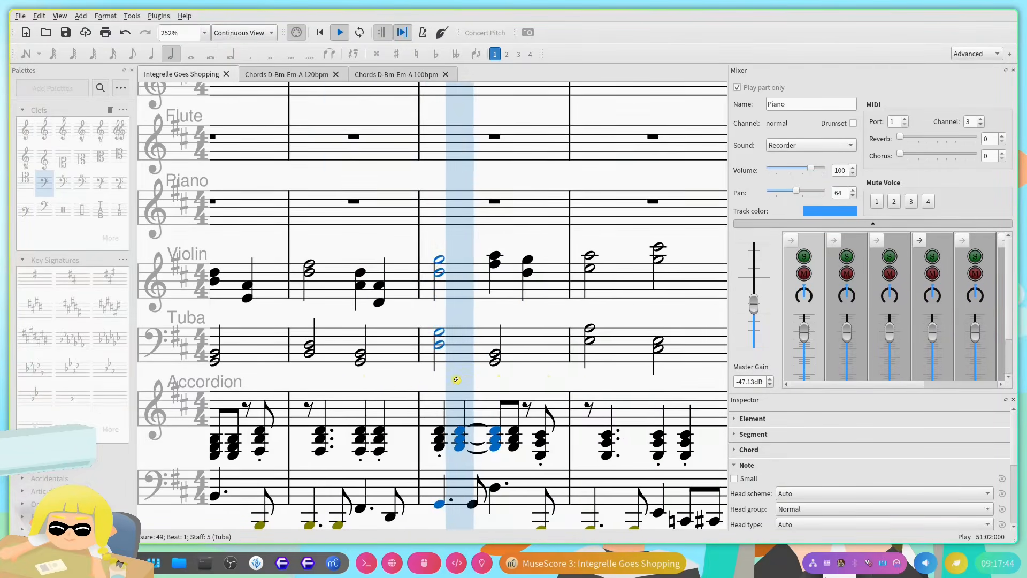
scroll(456, 380, down, 2)
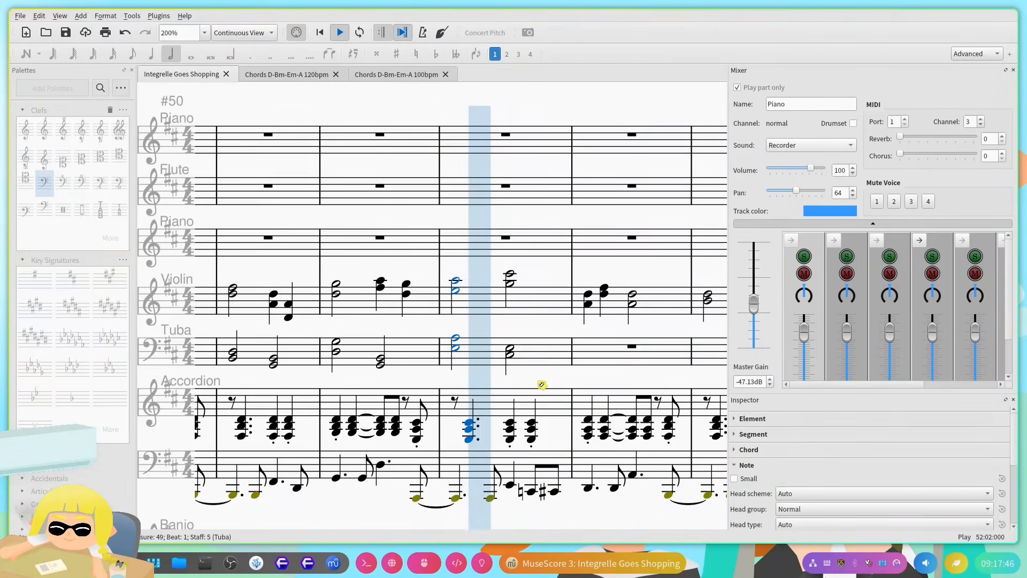
scroll(543, 384, down, 3)
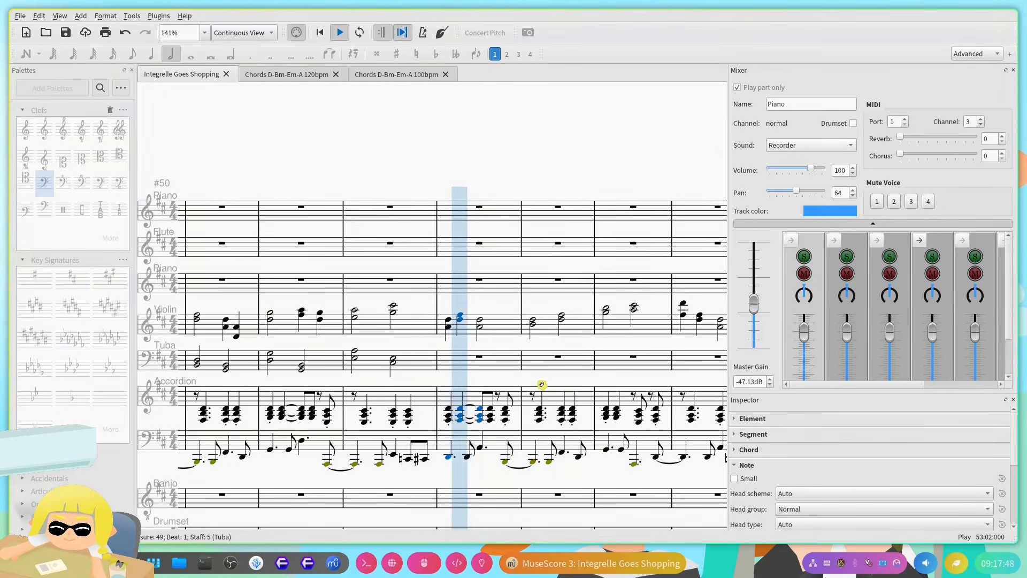
key(space)
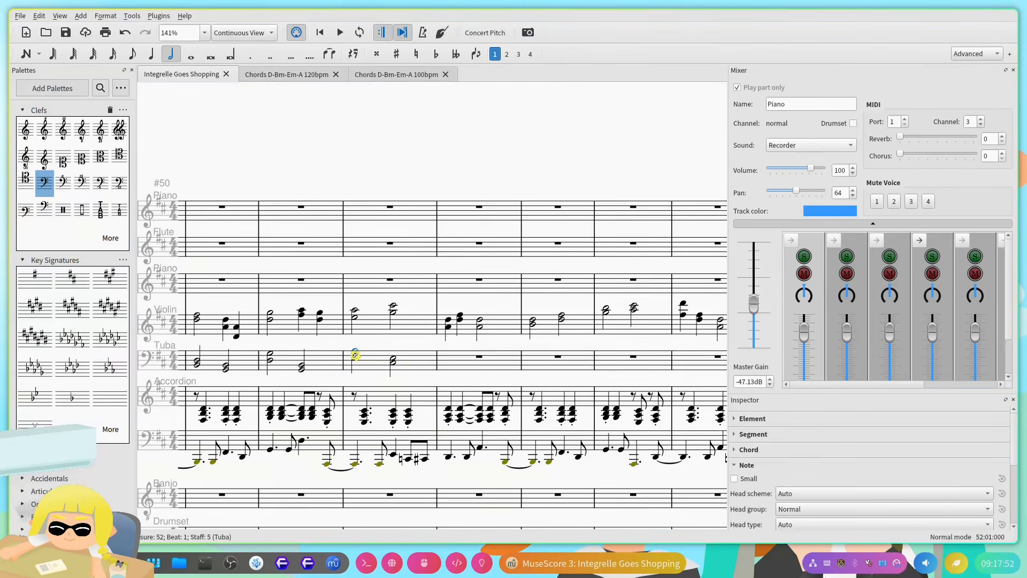
Step: Follow playback of the half-note chords on the Trombone staff in measures 49–52
scroll(447, 382, up, 3)
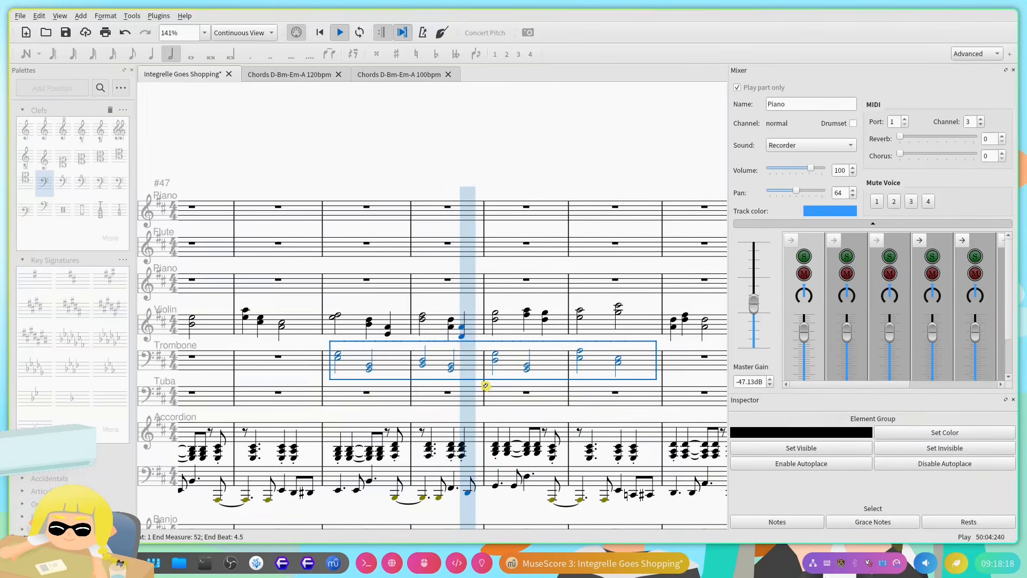
scroll(488, 390, down, 3)
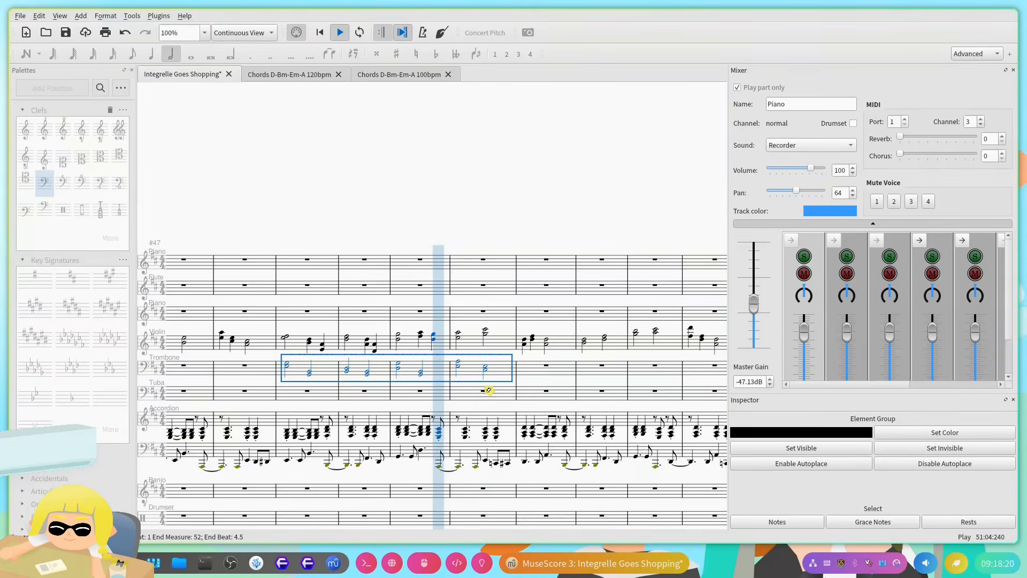
scroll(488, 390, down, 3)
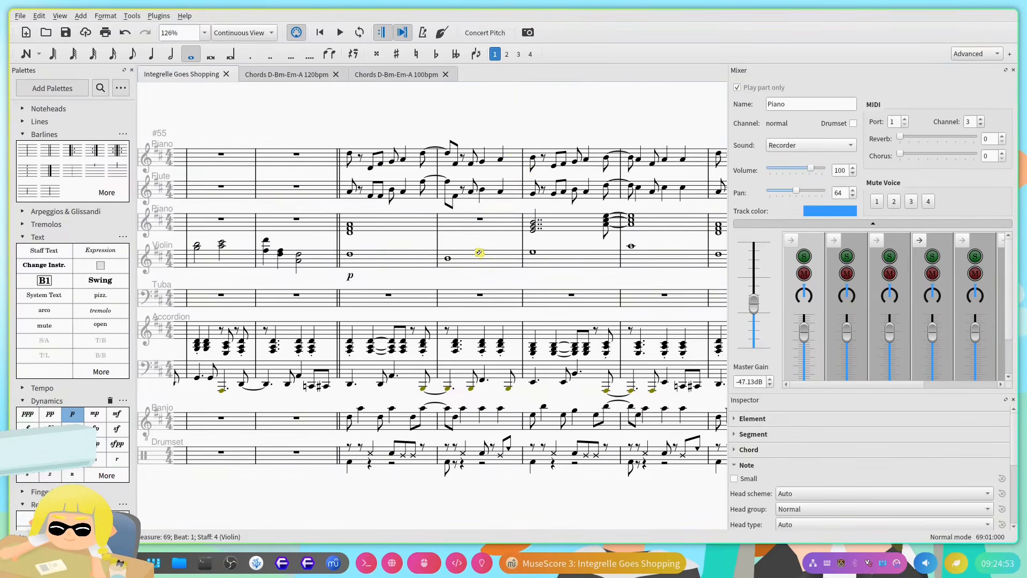
Step: Play back all parts with the Tuba line through the ending at measure 72 and stop playback
drag(501, 144, 408, 171)
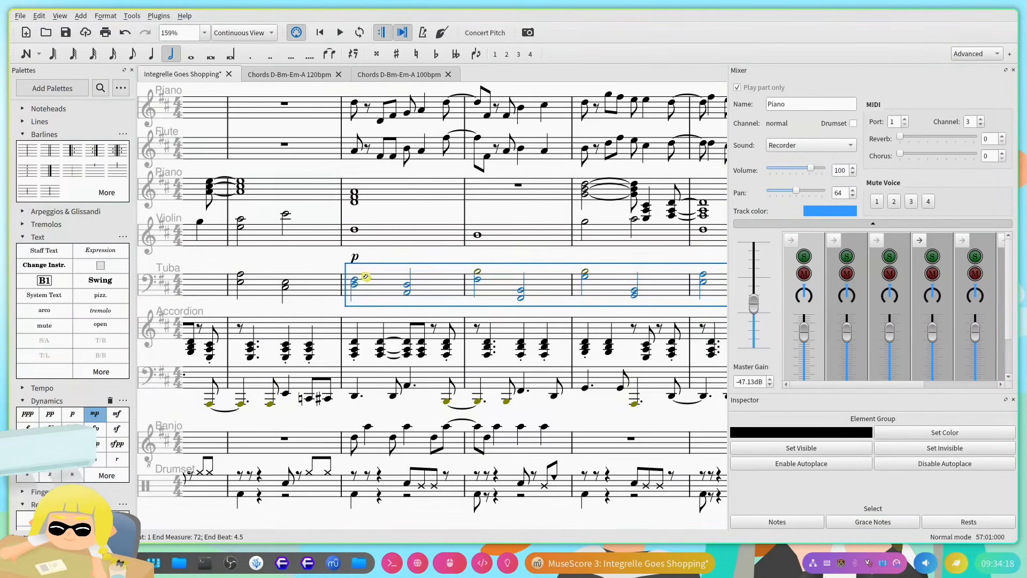
scroll(497, 289, up, 5)
key(space)
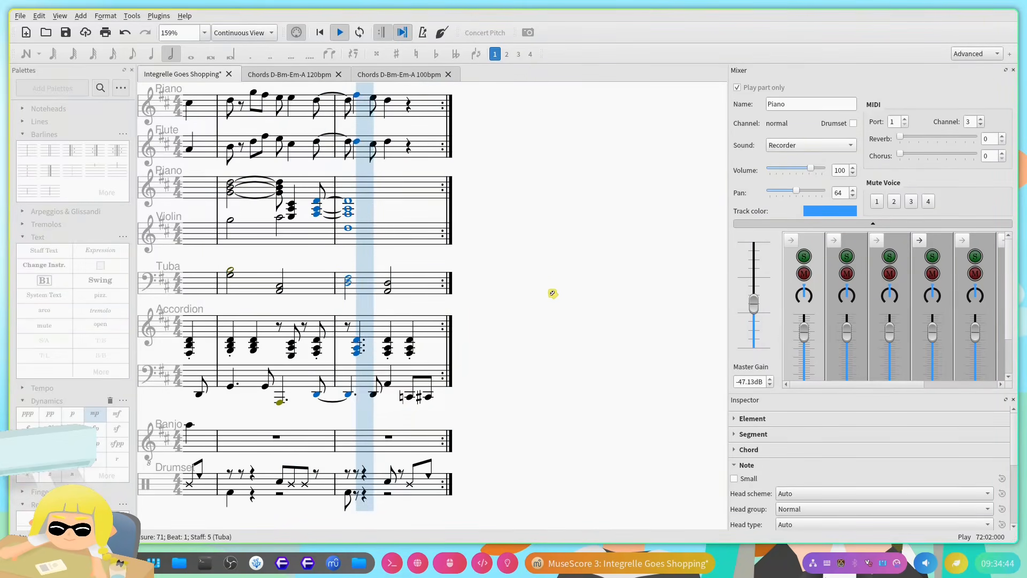
key(space)
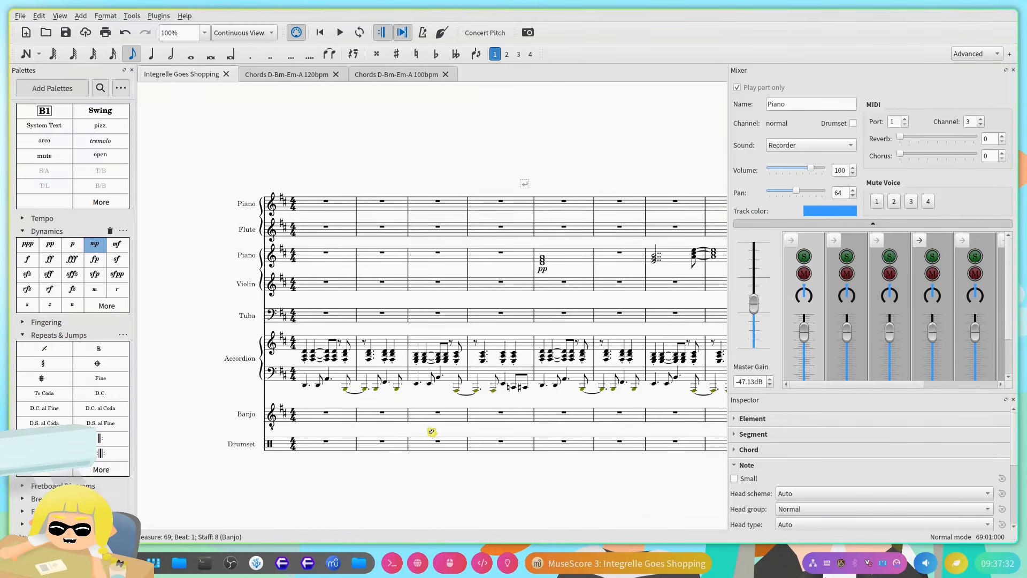
Step: Add a staccato to the first Piano note in measure 9 and play the passage back twice
scroll(384, 413, right, 5)
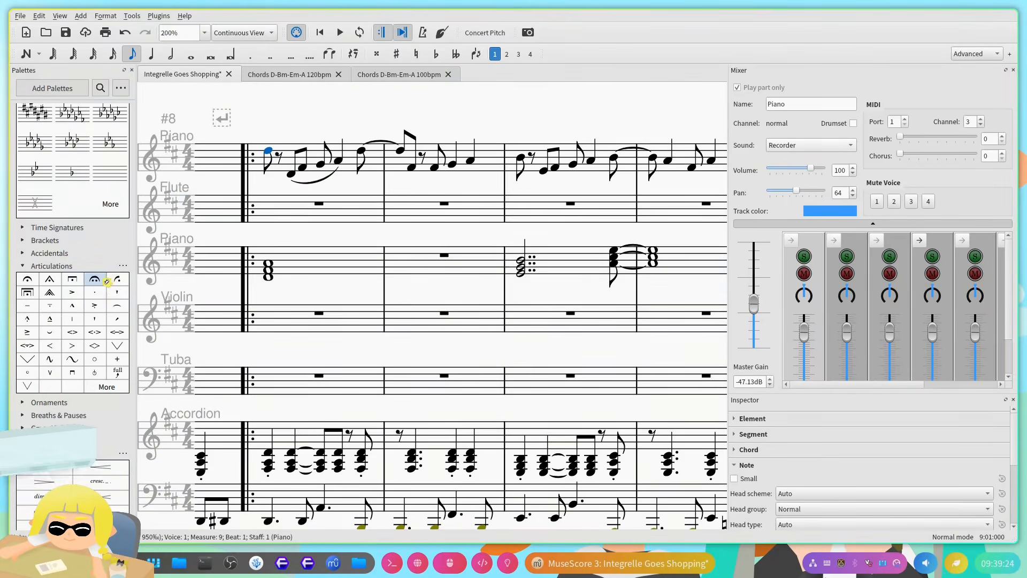
click(95, 292)
key(space)
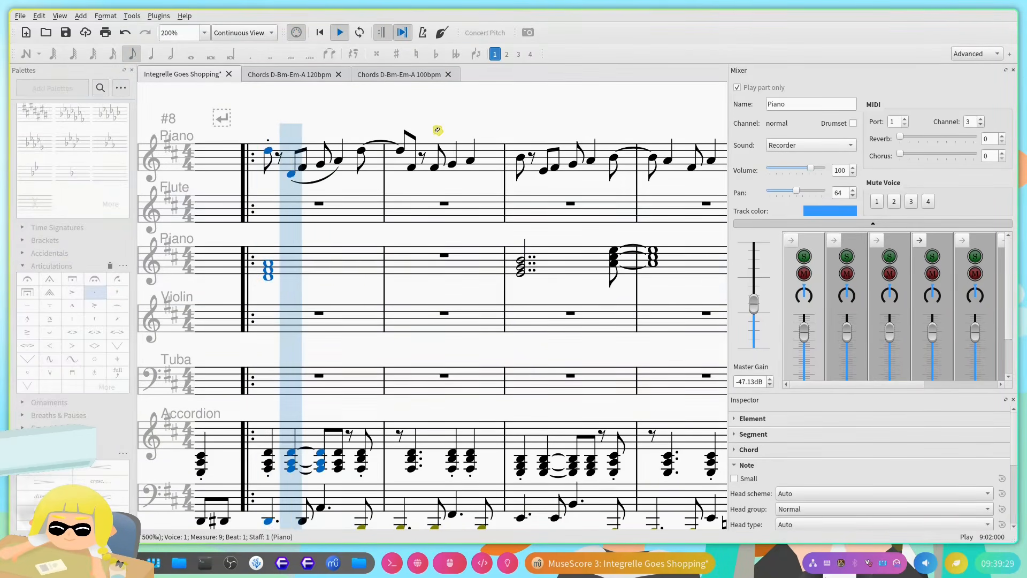
key(space)
key(space)
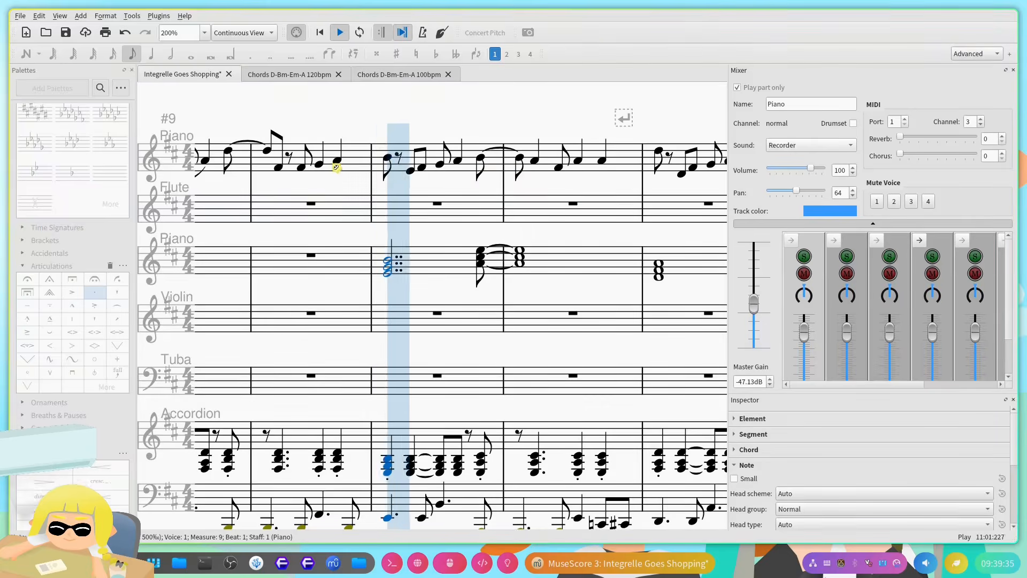
key(space)
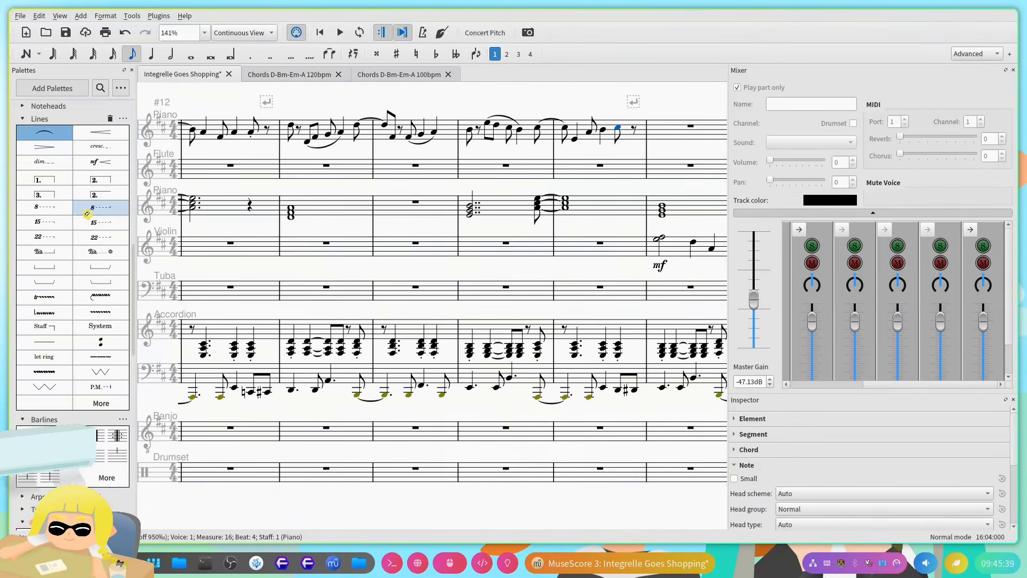
Step: Select the Piano notes following the eighth rest in measure 23
scroll(87, 214, up, 10)
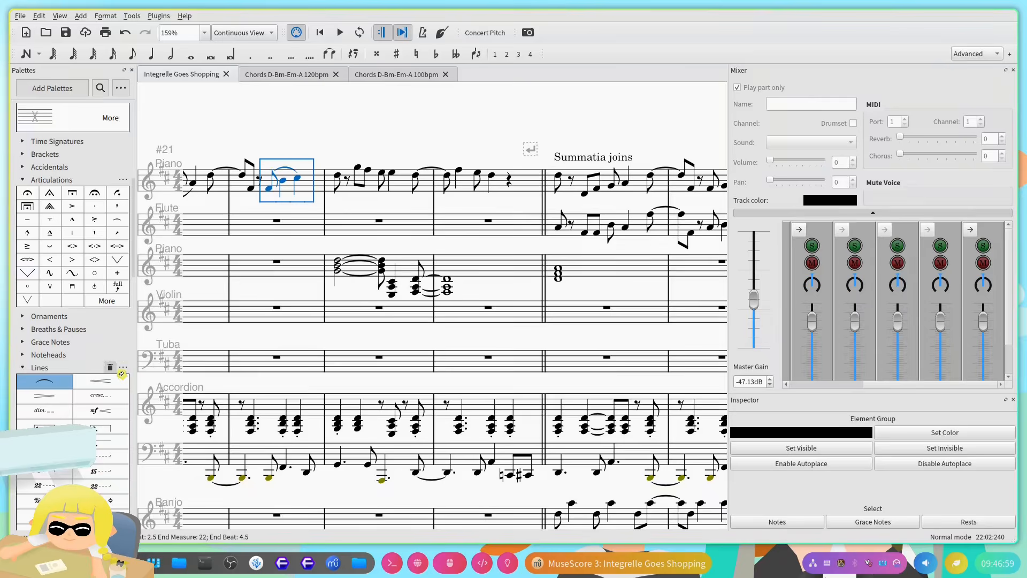
click(358, 168)
shift+click(392, 173)
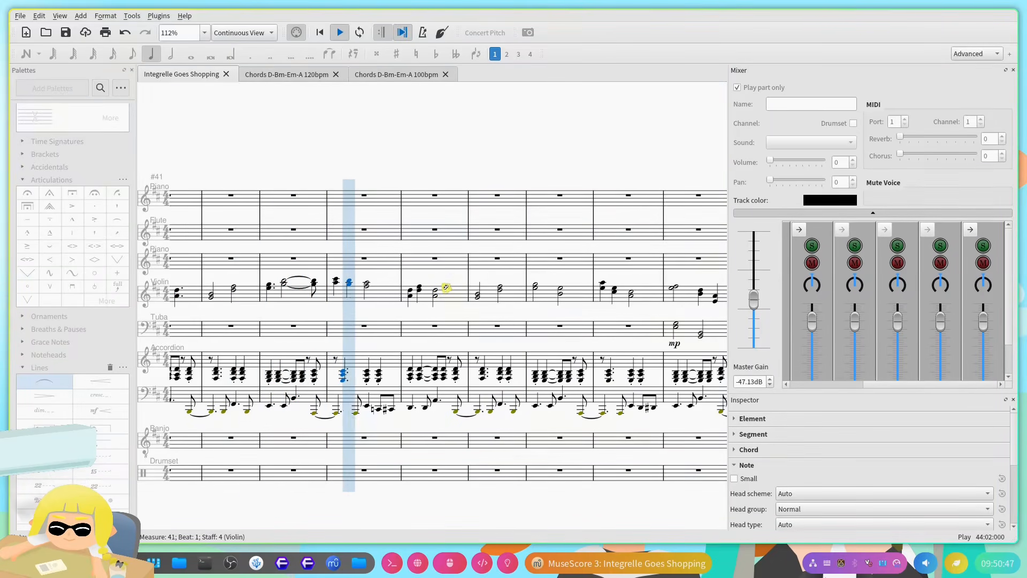
Step: Stop playback and undo the recent rhythm and tie changes to the Violin chords in measure 43
key(space)
key(ctrl+z)
key(ctrl+z)
key(ctrl+z)
key(ctrl+z)
key(ctrl+z)
key(ctrl+z)
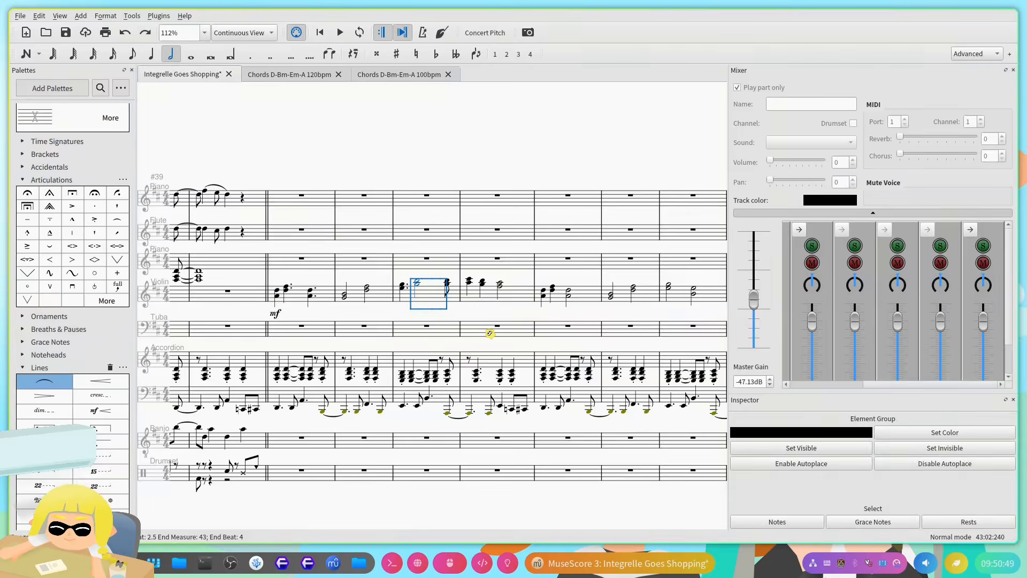
key(ctrl+z)
key(ctrl+z)
key(ctrl+z)
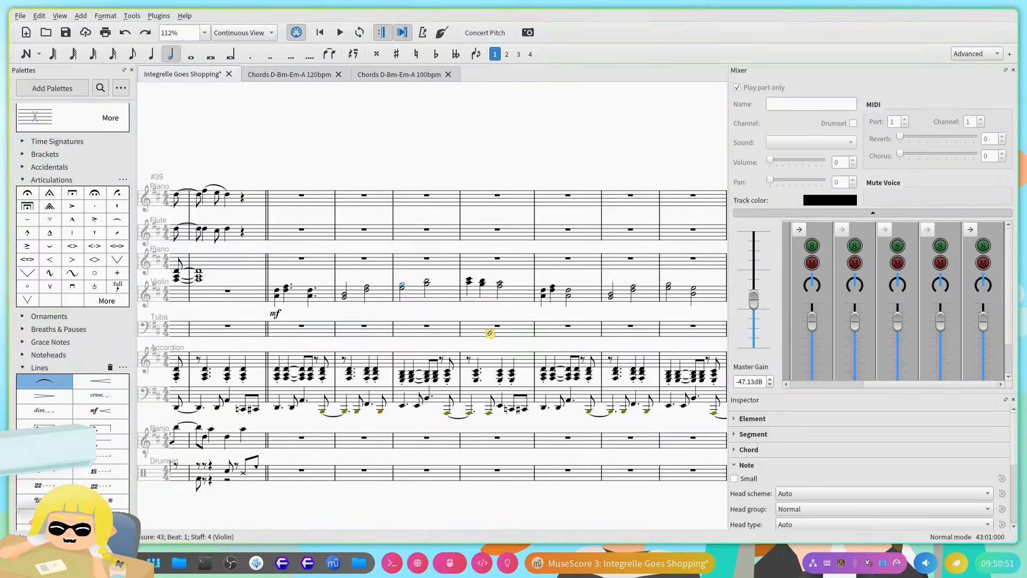
key(ctrl+z)
key(ctrl+z)
key(ctrl+z)
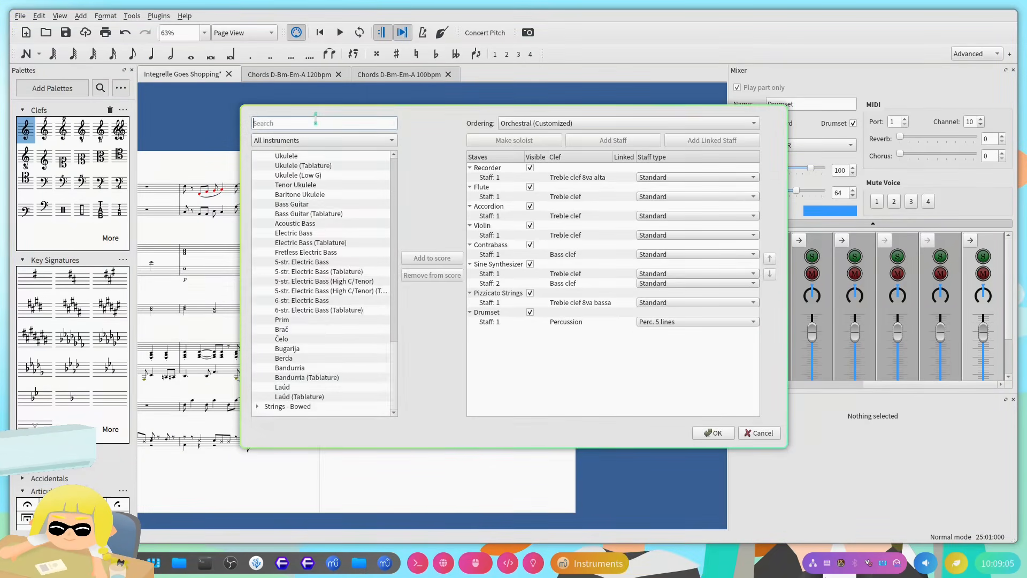
Step: Search for "gun"
text(gun)
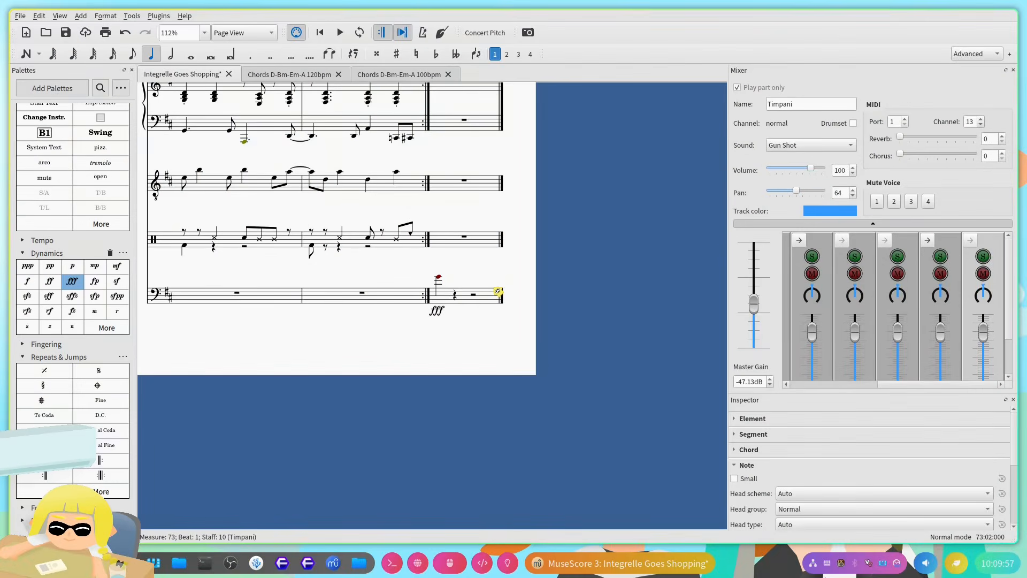
Step: Transpose the fff Timpani note in measure 73 by octaves until it sits near the top of its staff
key(Up)
key(Up)
key(Up)
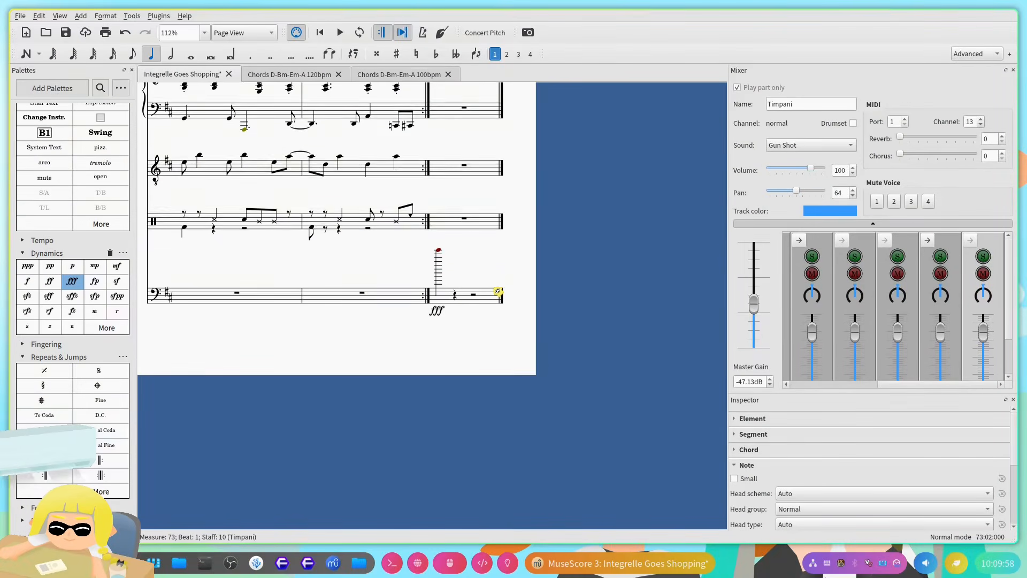
key(ctrl+Up)
key(ctrl+Down)
key(ctrl+Down)
key(ctrl+Down)
key(ctrl+Down)
key(ctrl+Down)
key(ctrl+Down)
key(ctrl+Up)
key(ctrl+Up)
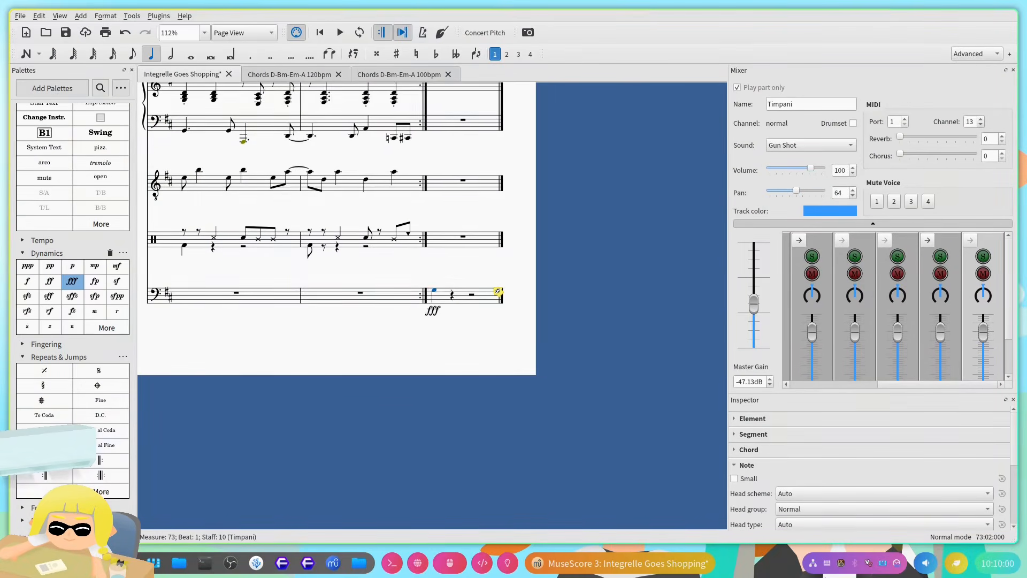
key(ctrl+Down)
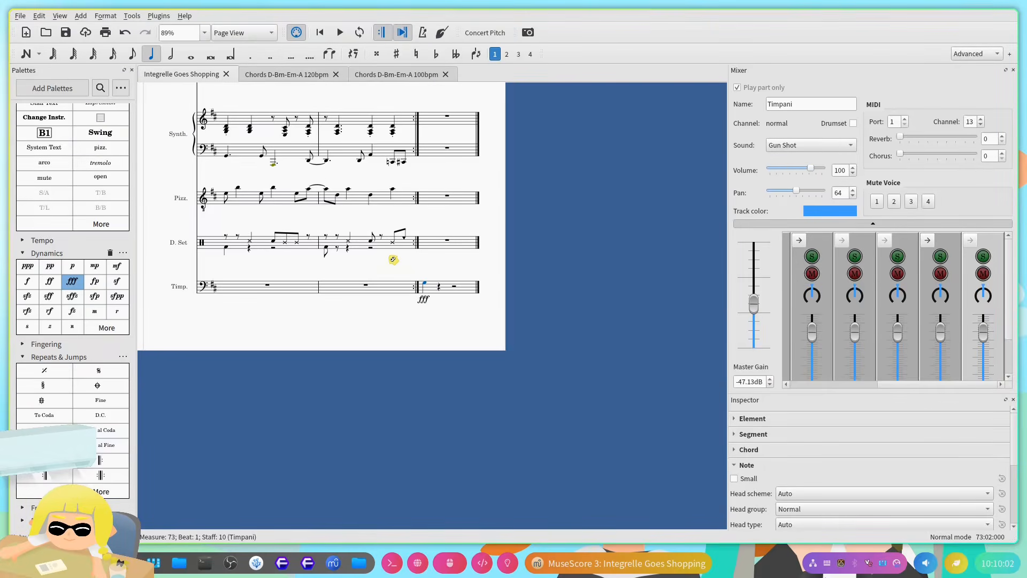
Step: Delete the end-repeat barline between measures 72 and 73
click(508, 127)
key(Delete)
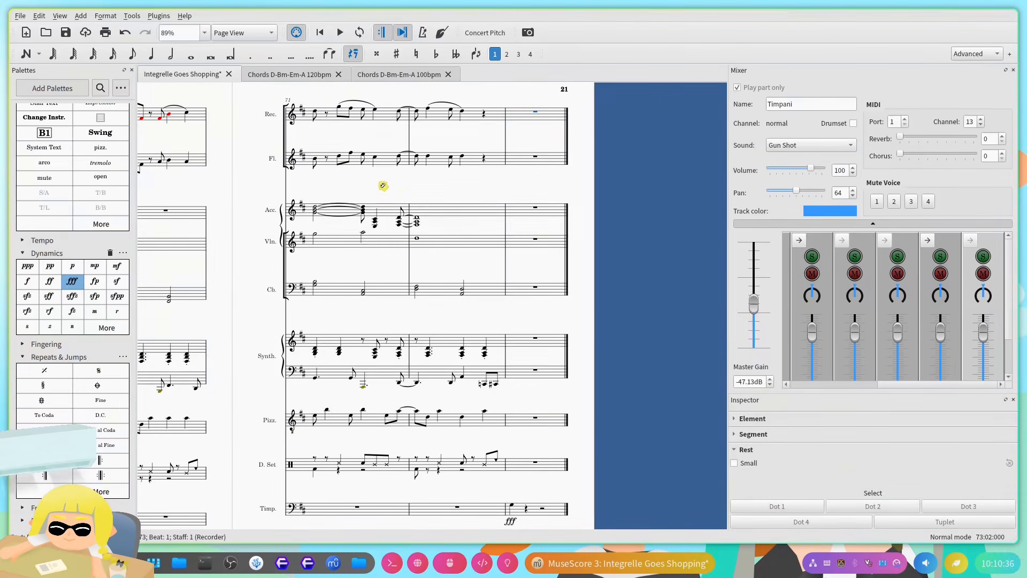
Step: Play back the ending from the first Recorder note of measure 69
scroll(409, 176, down, 2)
scroll(404, 172, left, 3)
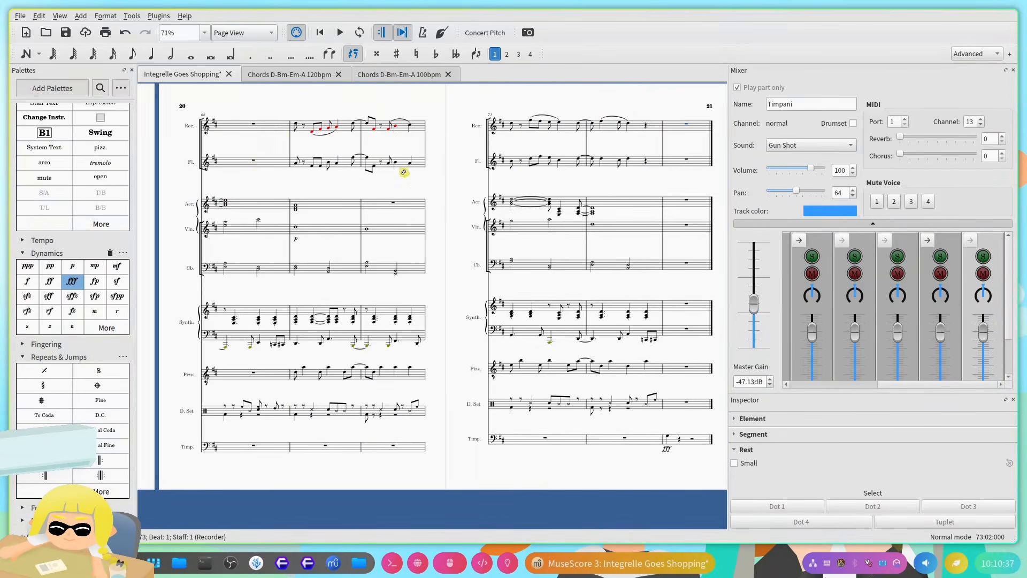
click(299, 129)
key(space)
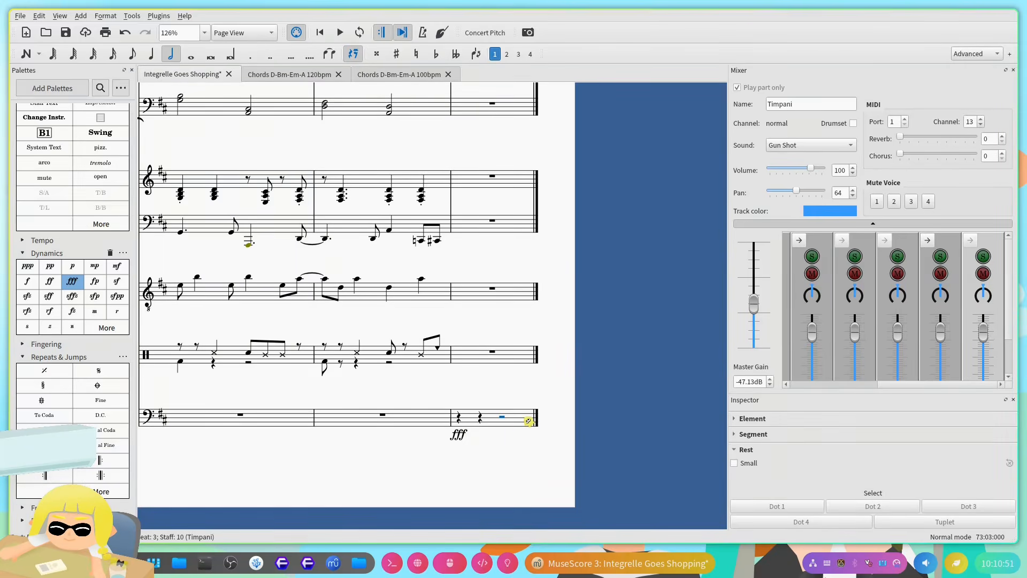
Step: Try pasting the Timpani note onto beat 3 of measure 73
key(ctrl+v)
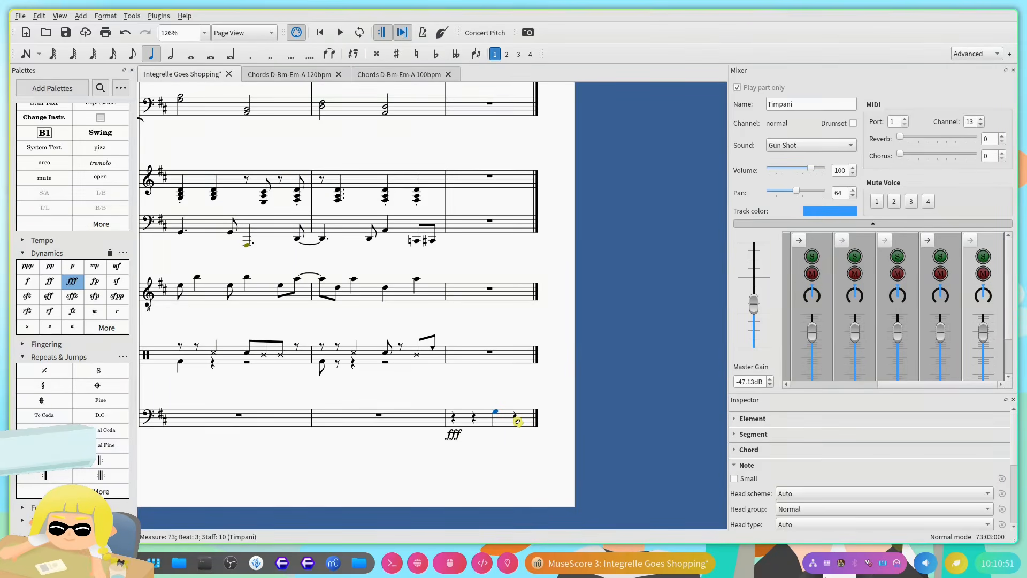
key(ctrl+z)
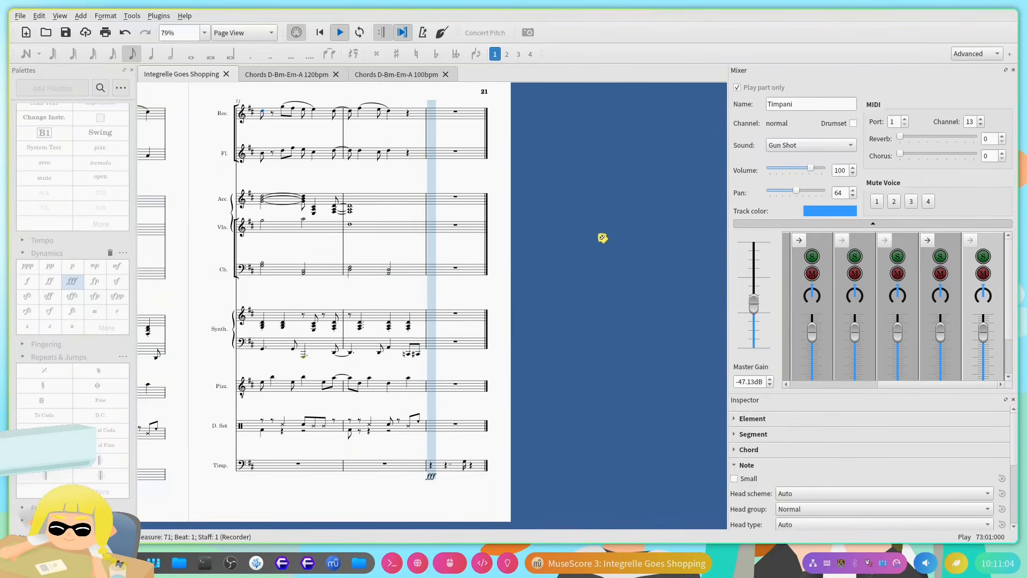
Step: Stop playback of the ending in measure 73
key(space)
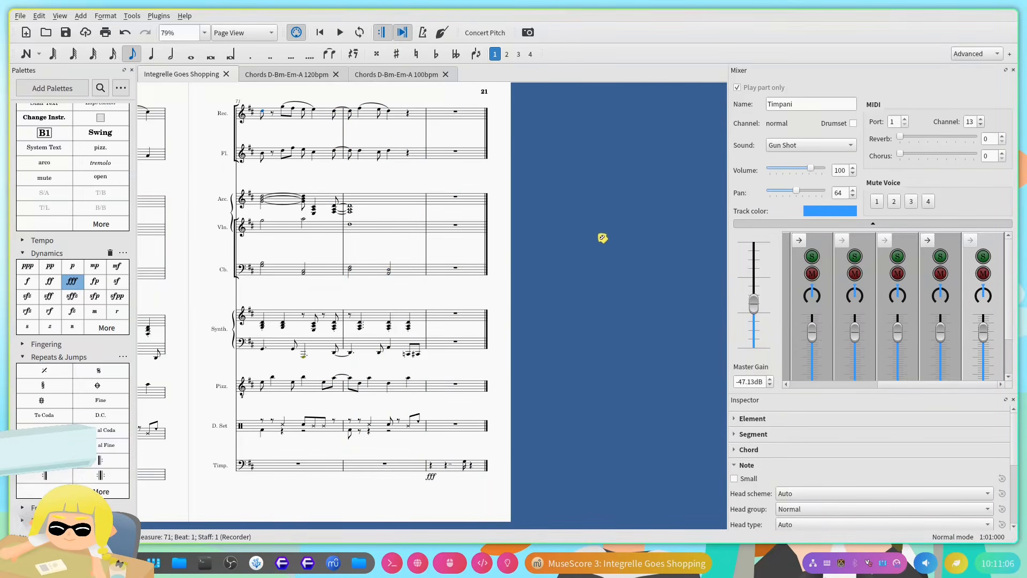